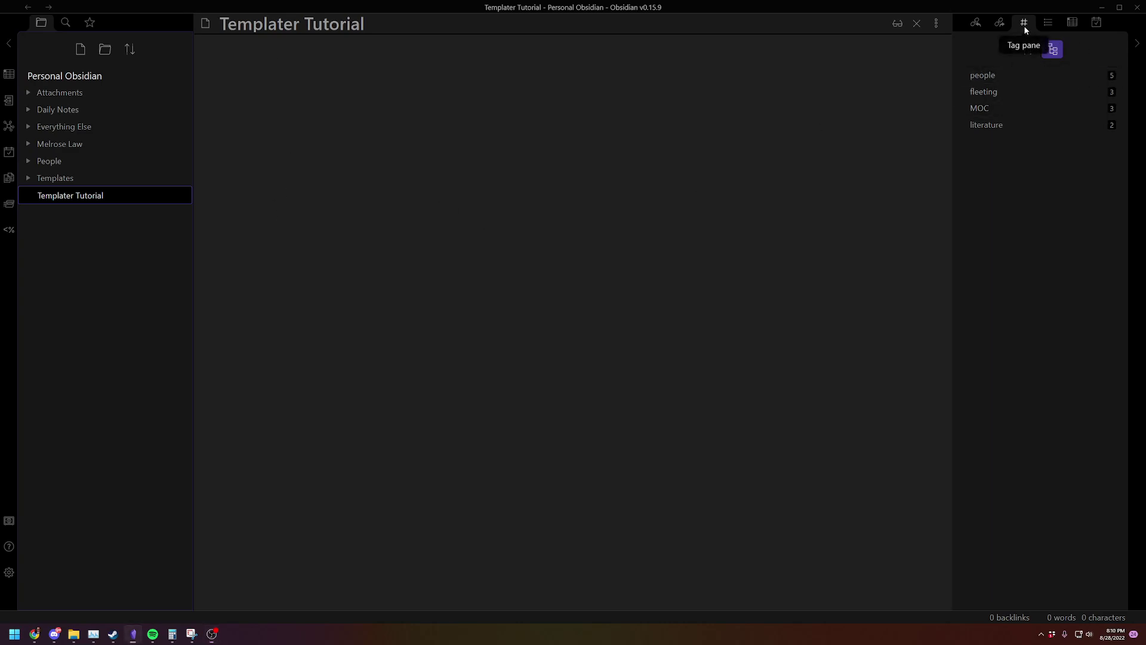
- Collapse the right-hand Tag pane, focus the empty Templater Tutorial note, then switch to the browser
left_click(1137, 43)
left_click(393, 80)
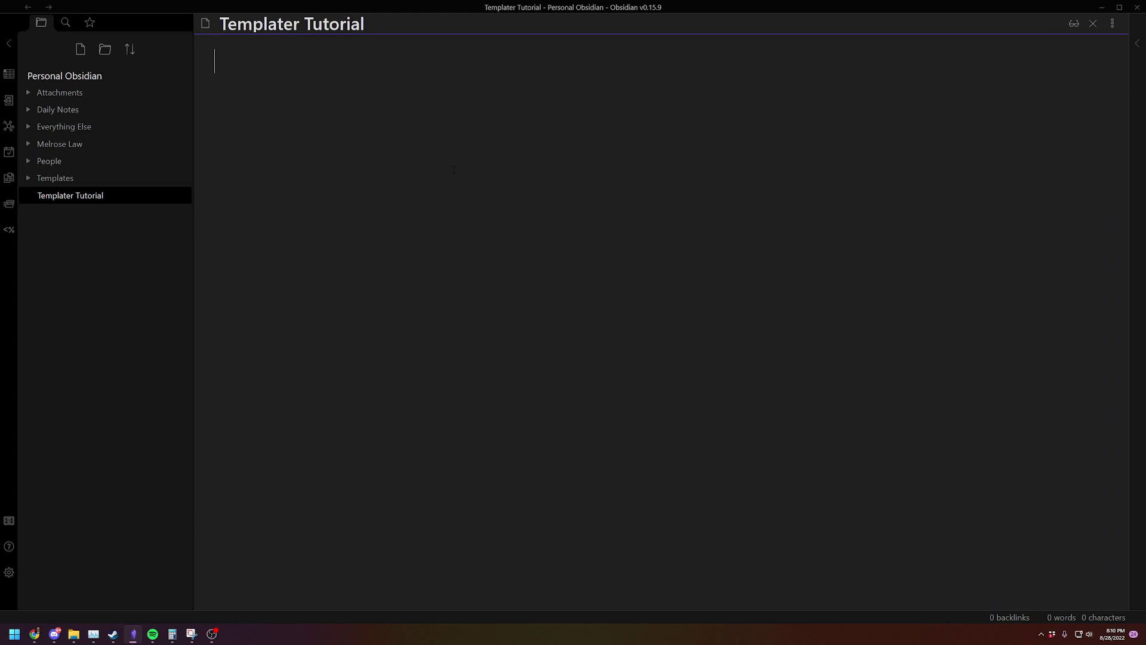
key("alt+Tab")
key("alt+Tab")
- Expand the Templates folder, glance at Daily Note, then open the Fleeting template
left_click(75, 181)
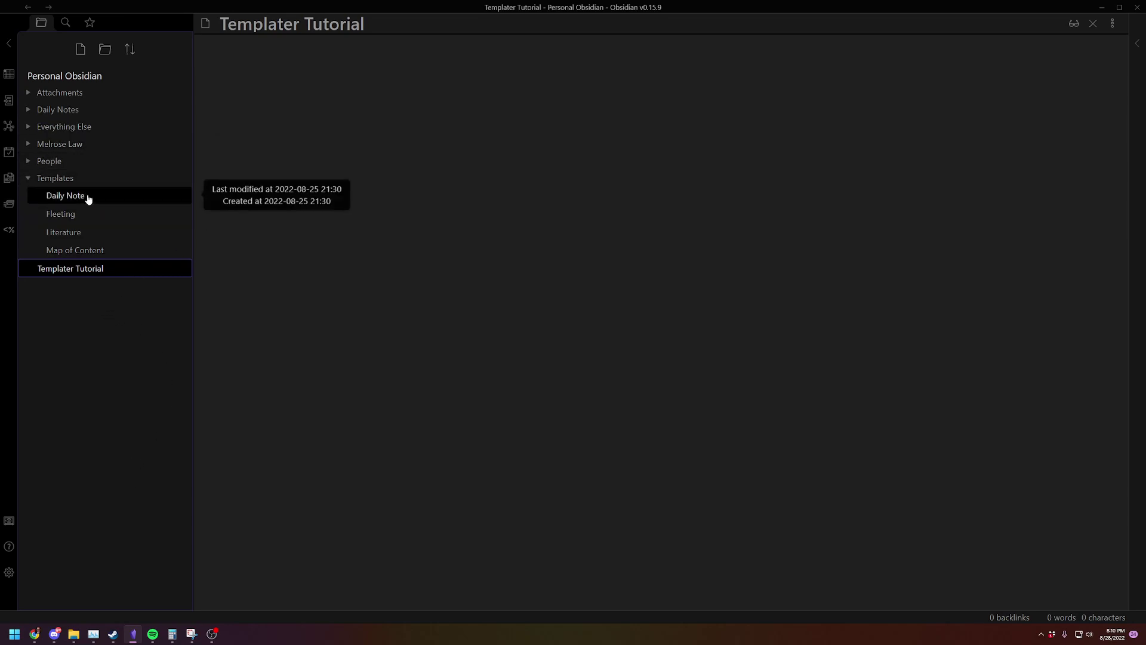
left_click(70, 197)
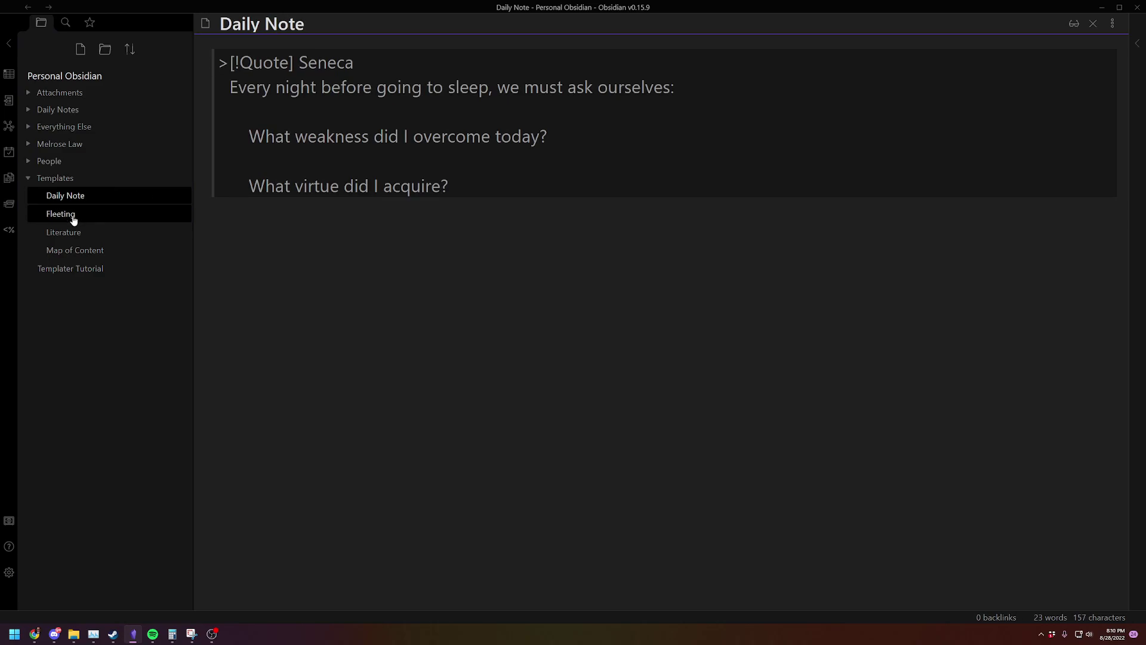
left_click(70, 215)
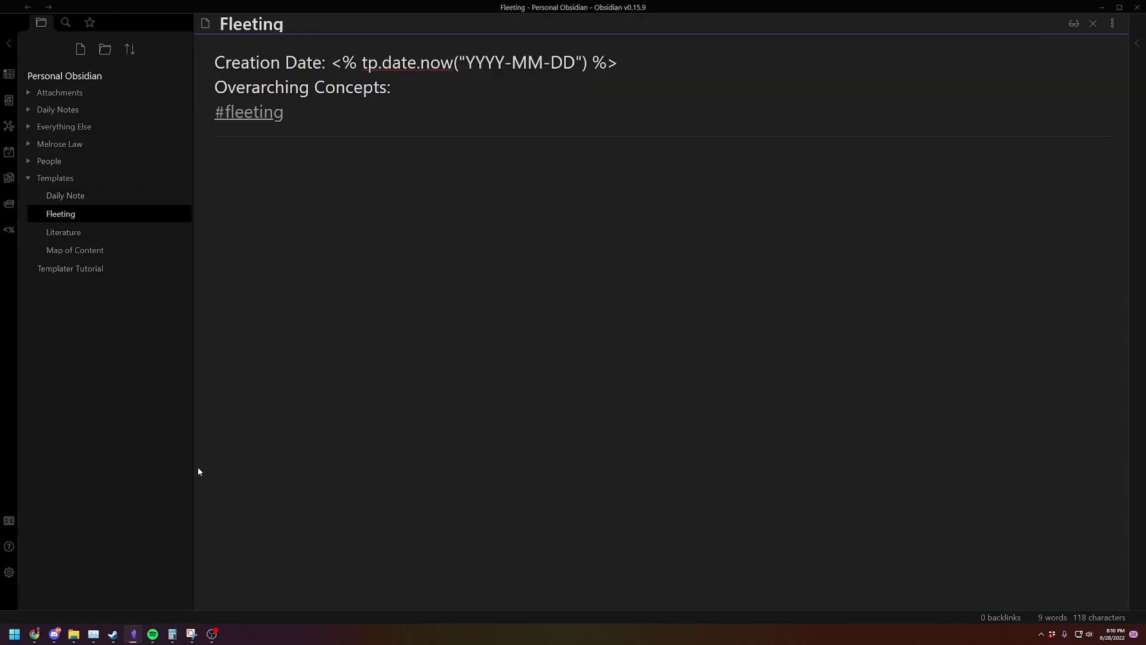
- Browse the community plugin catalogue for 'template' plugins, then return to Community plugins
left_click(9, 573)
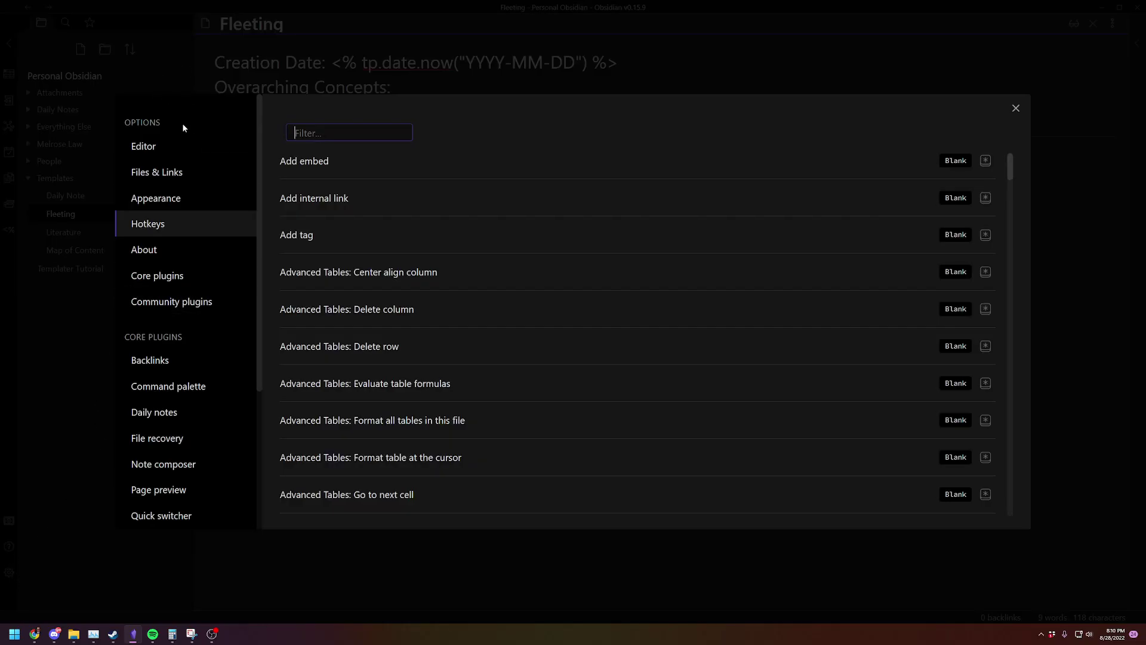
left_click(171, 302)
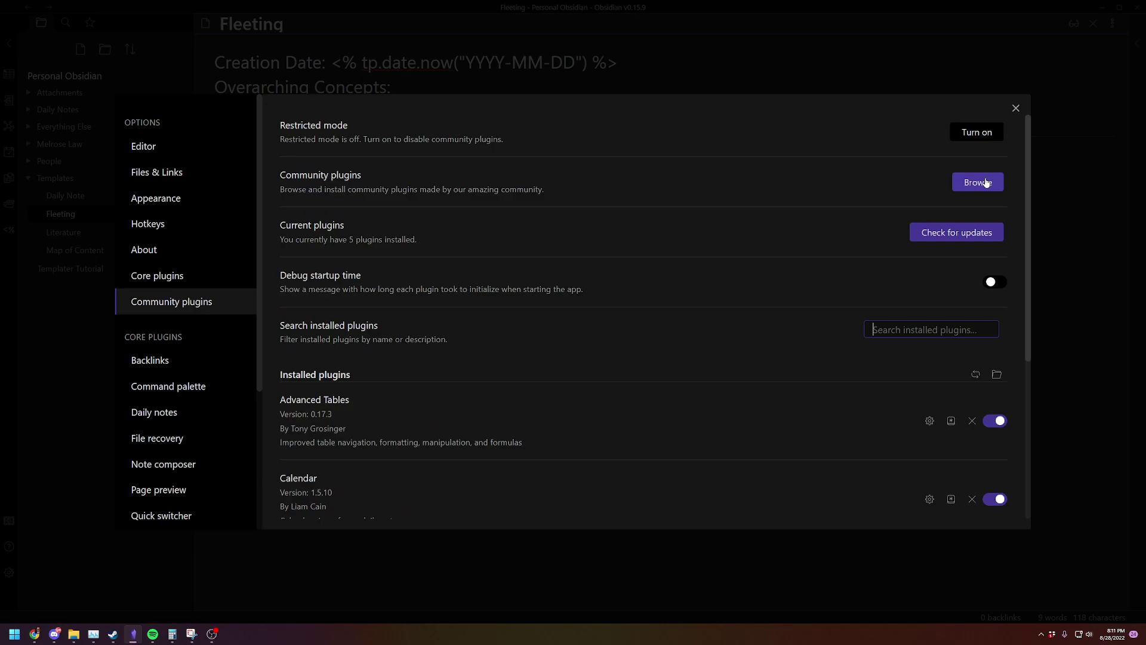
left_click(955, 181)
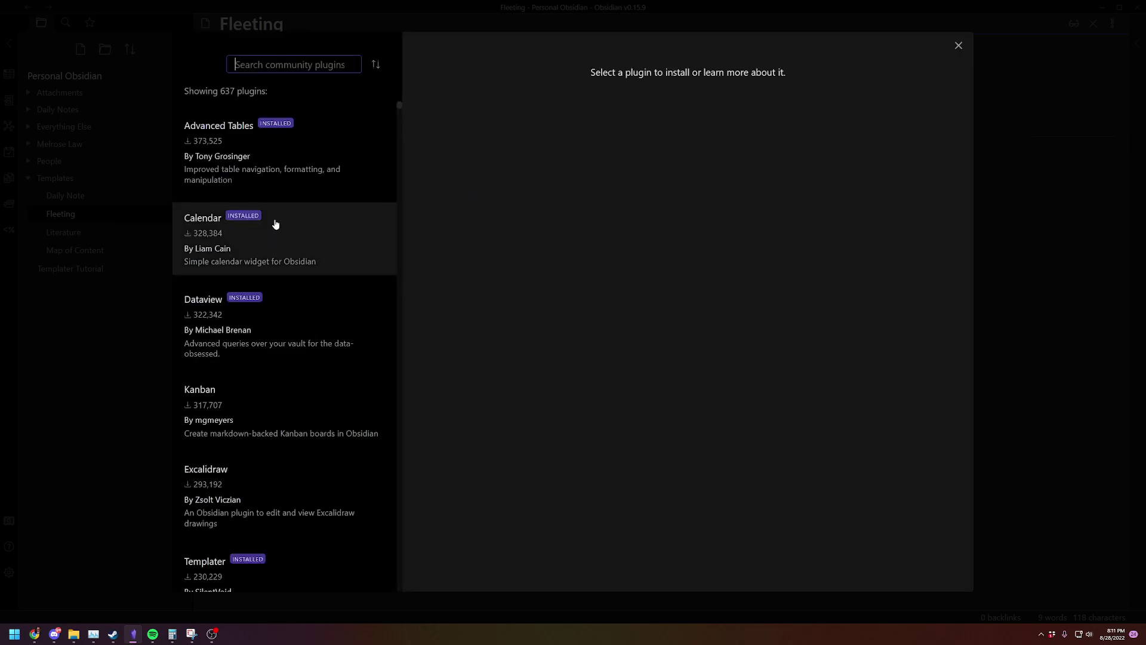
type("template")
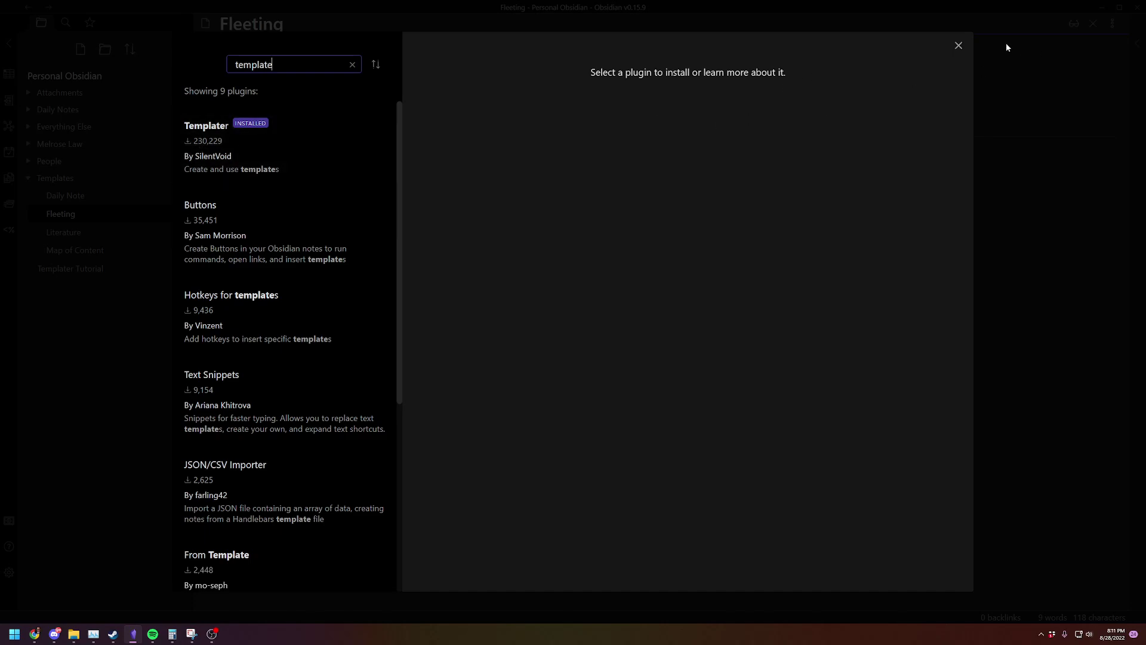
left_click(959, 46)
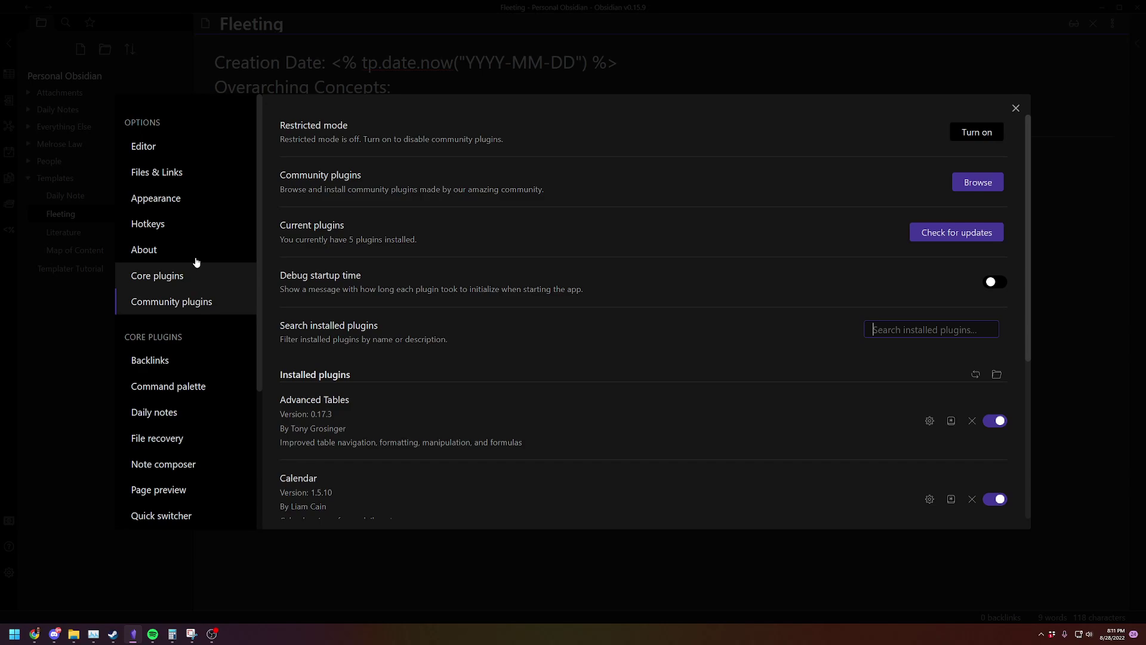
scroll(161, 335, "down", 3)
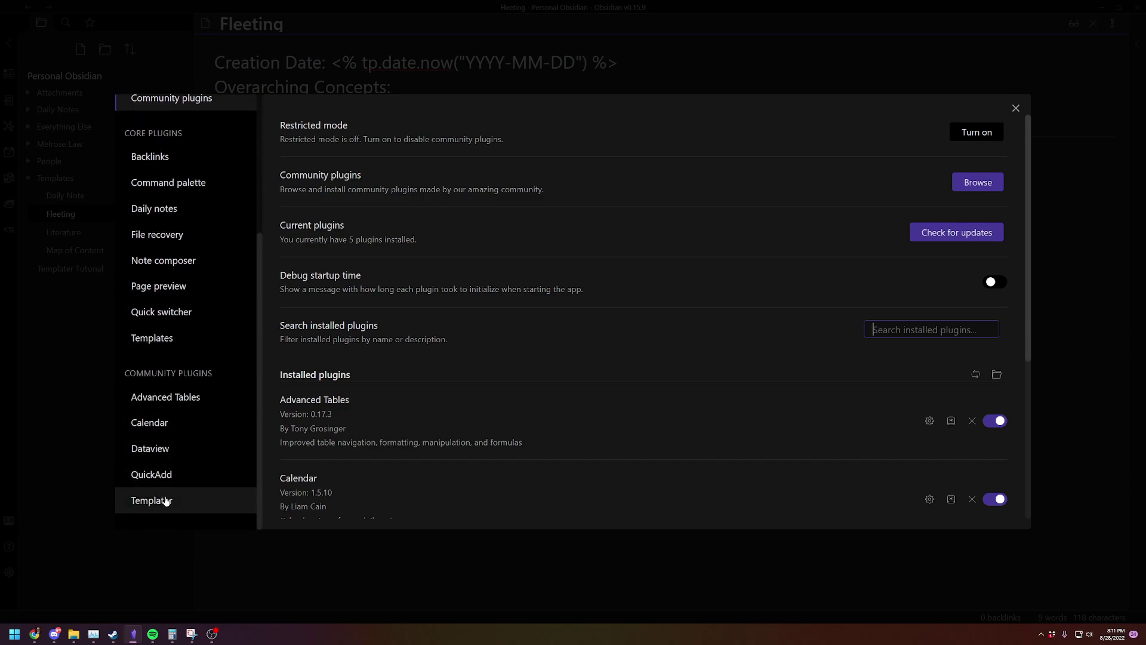
- Set Templater's template folder location to Templates and close Settings
left_click(153, 501)
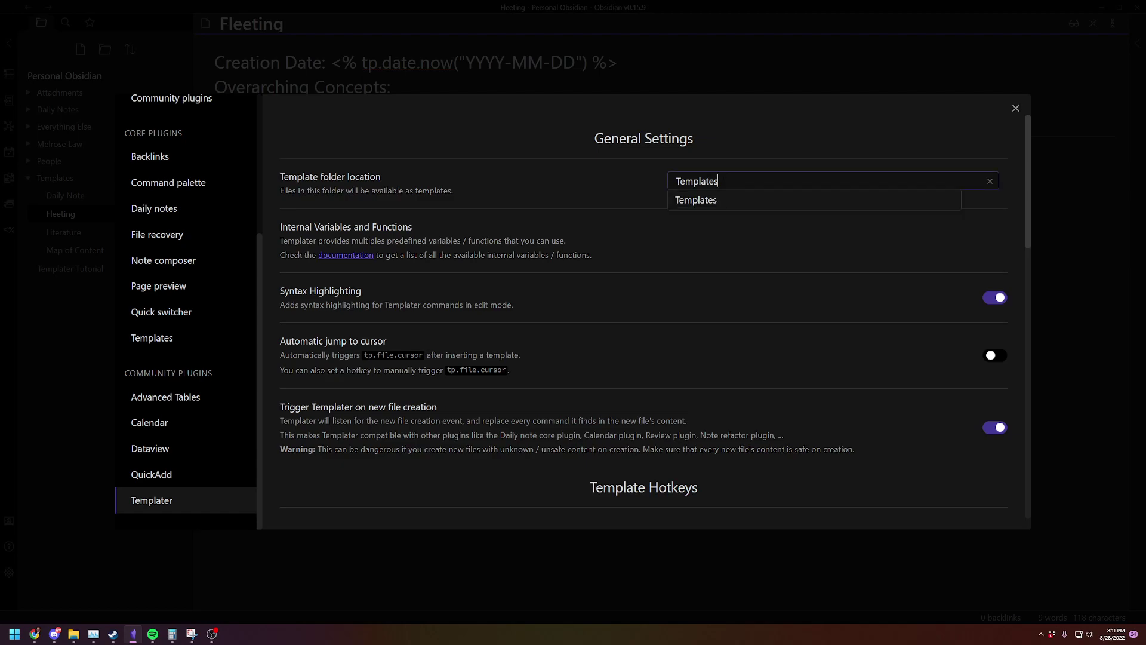
left_click(614, 159)
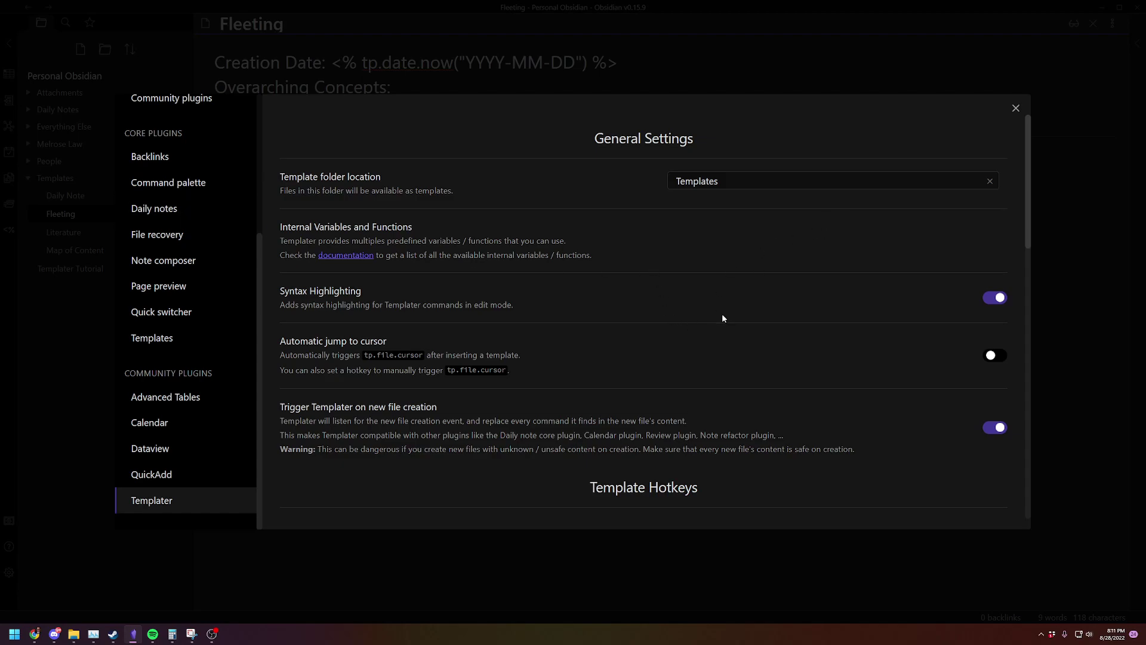
scroll(694, 299, "down", 3)
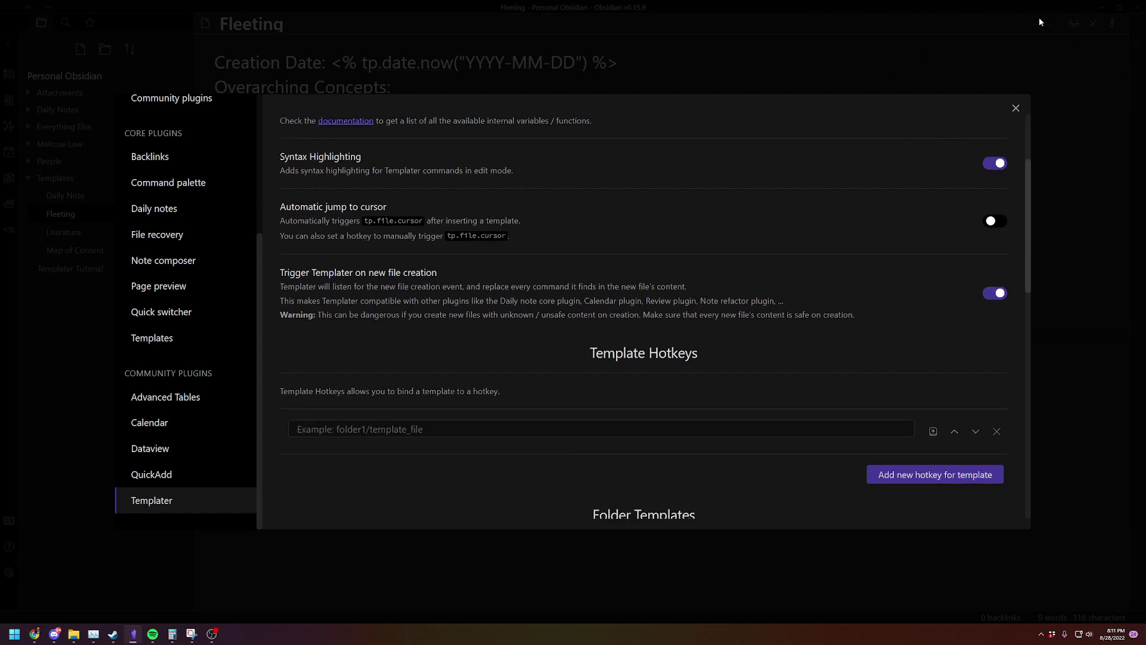
left_click(1016, 108)
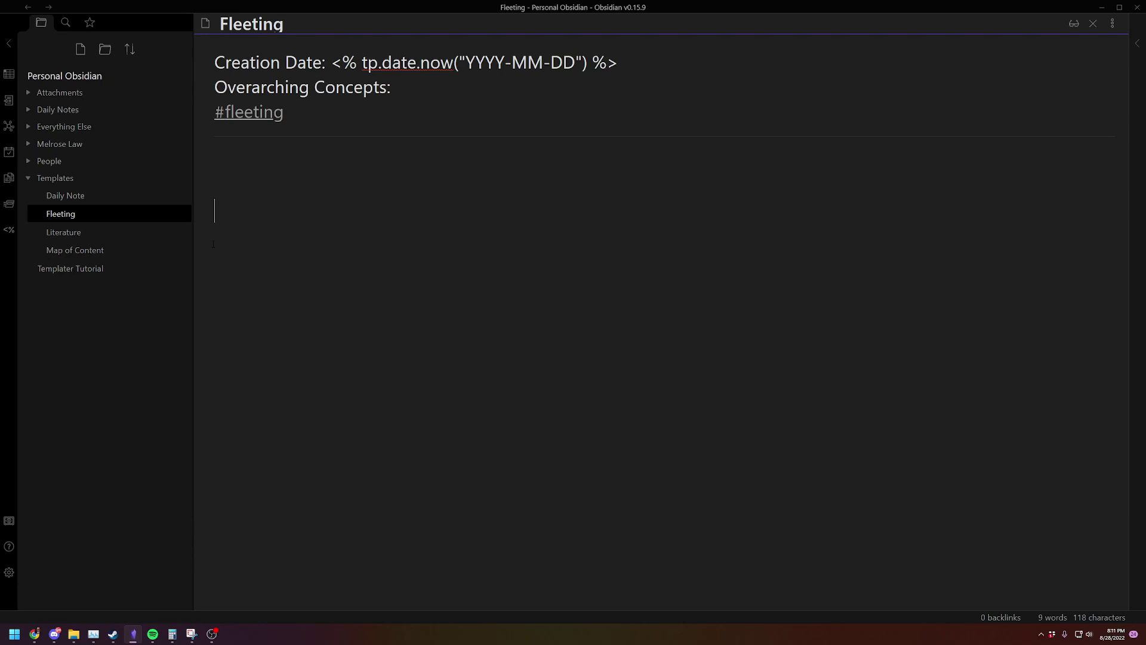
type("{{date")
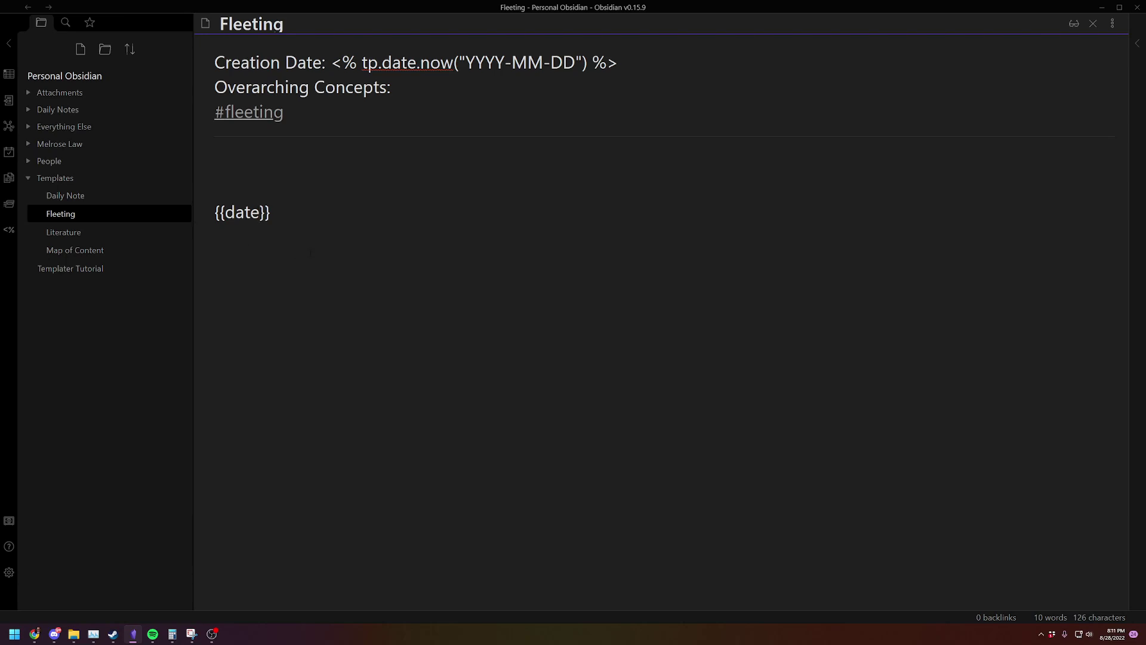
left_click_drag(215, 285, 245, 212)
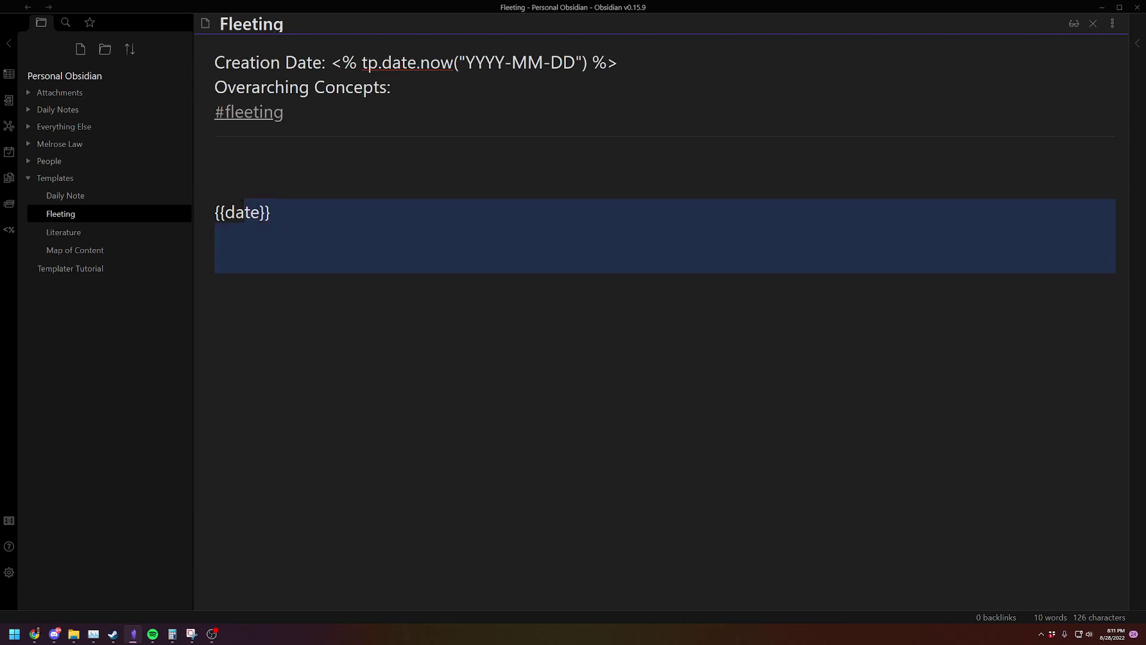
key("BackSpace")
key("BackSpace")
key("BackSpace")
key("BackSpace")
key("BackSpace")
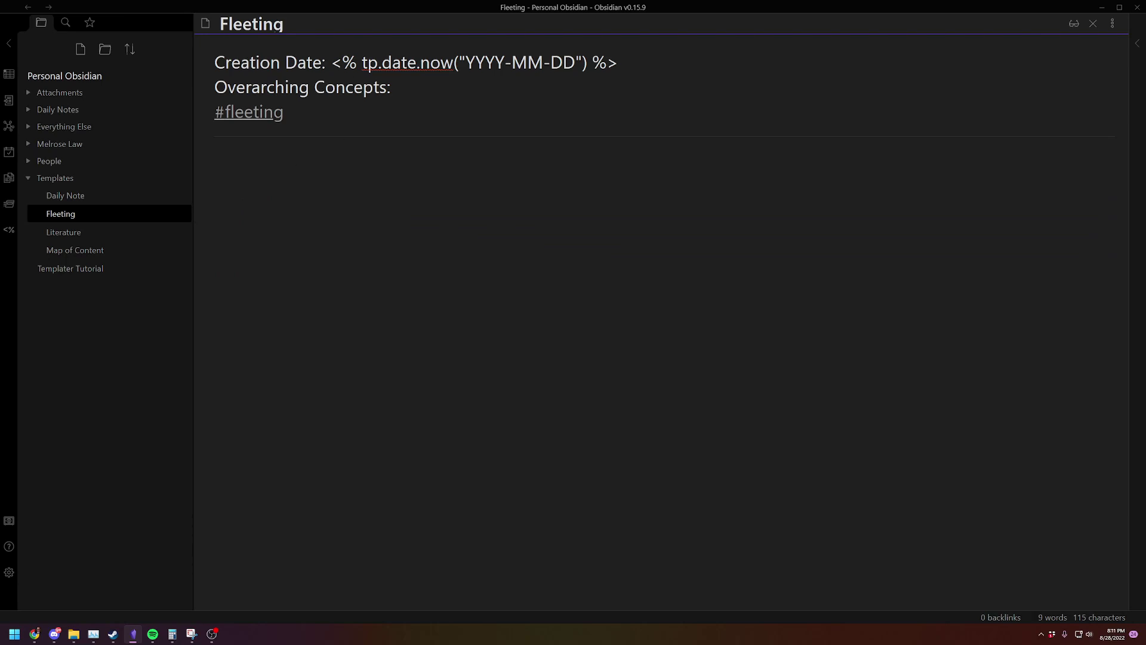
type("<%")
type("    %>")
key("Left")
key("Left")
key("Left")
key("Left")
type("tp.")
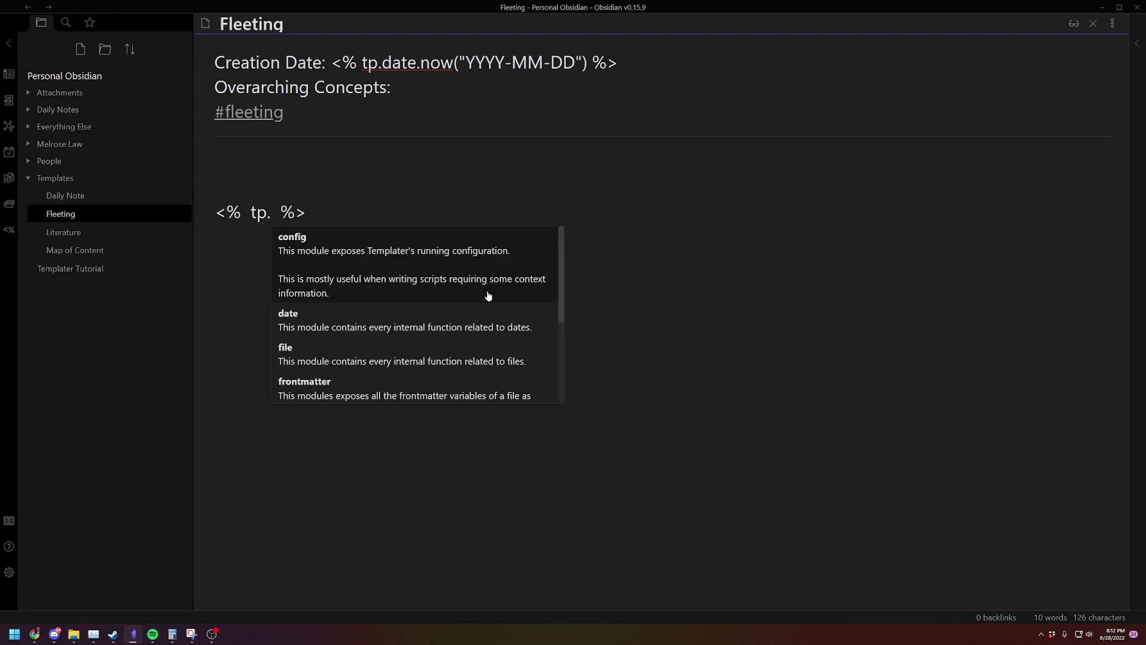
scroll(488, 295, "down", 3)
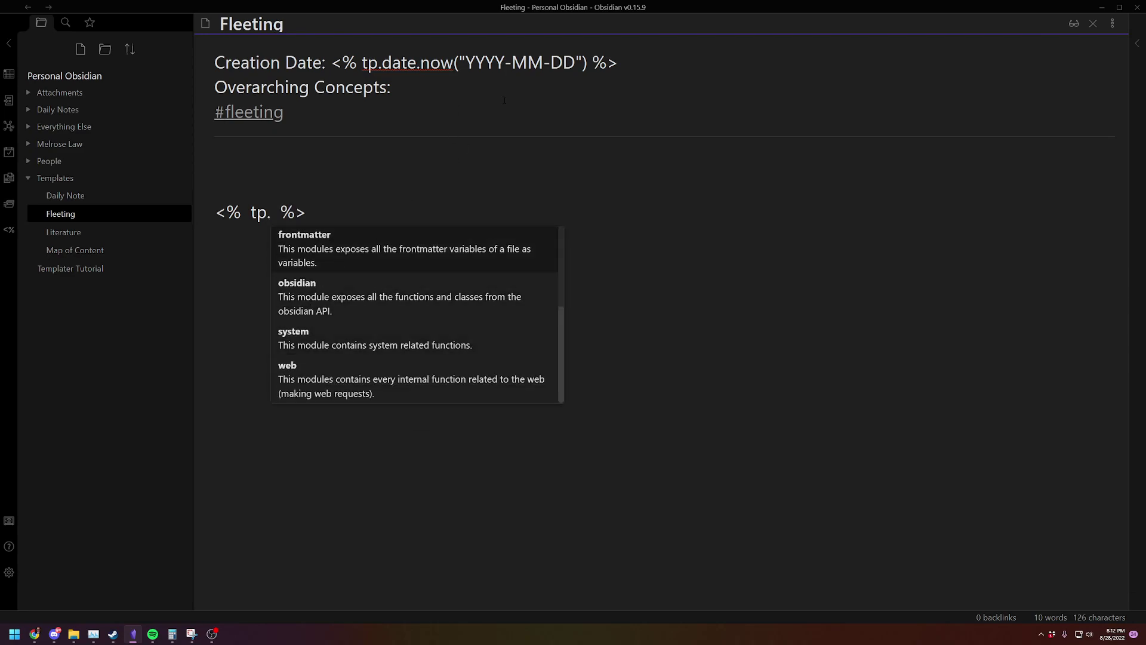
key("End")
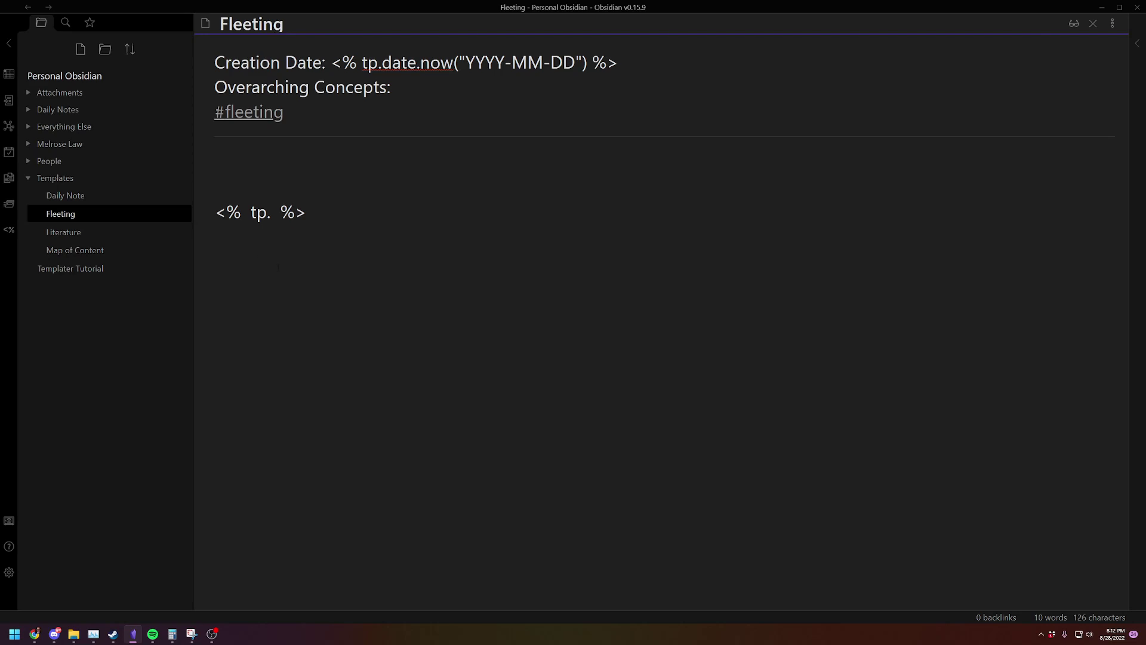
key("shift+Up")
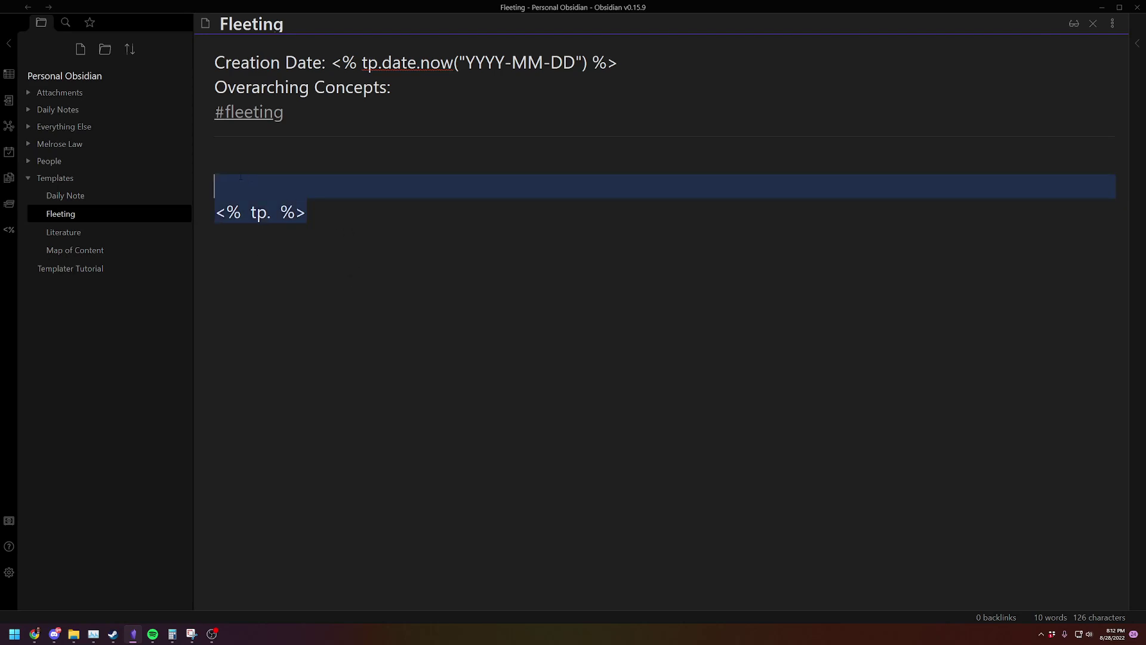
key("BackSpace")
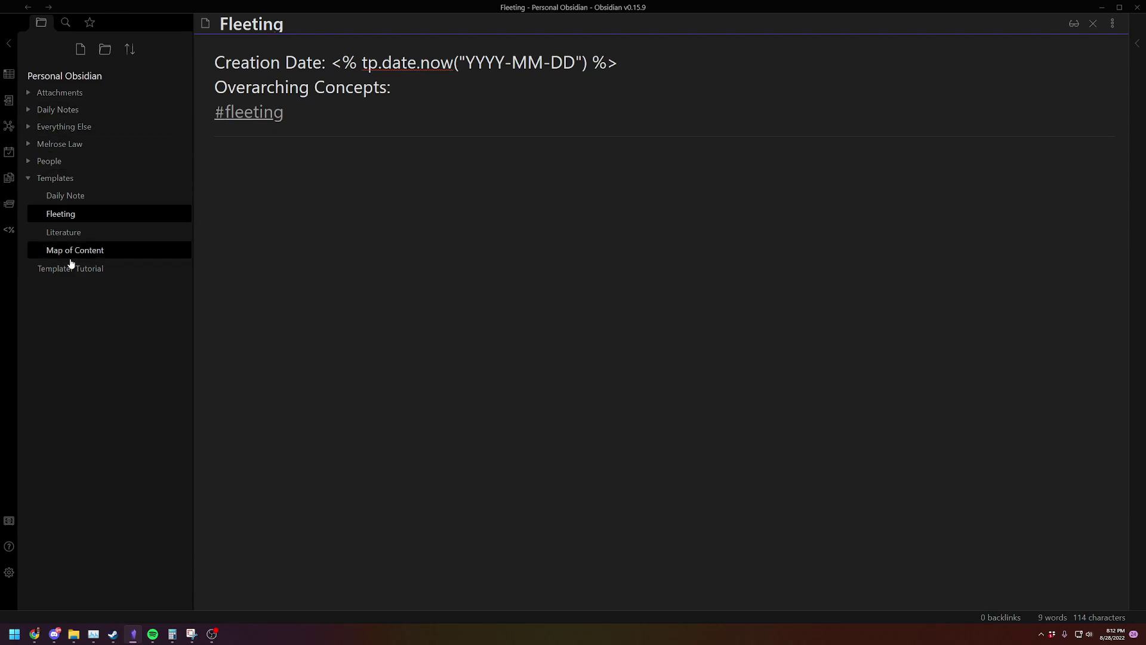
- Look over the Daily Note, Fleeting and Literature templates, ending on Fleeting
left_click(95, 198)
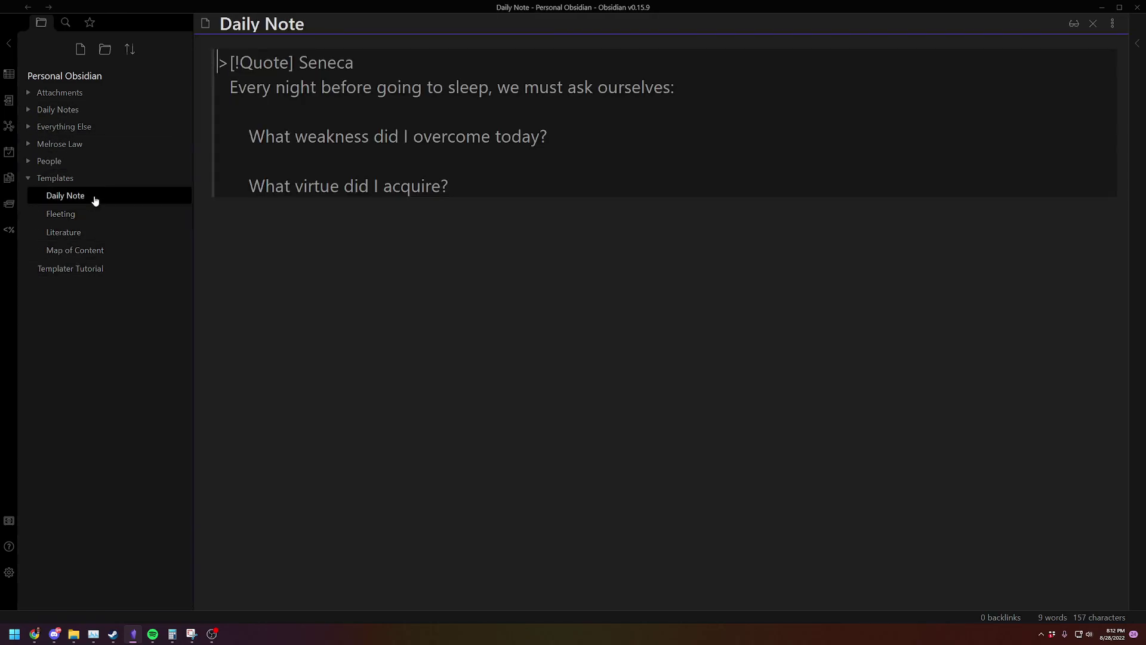
left_click(45, 212)
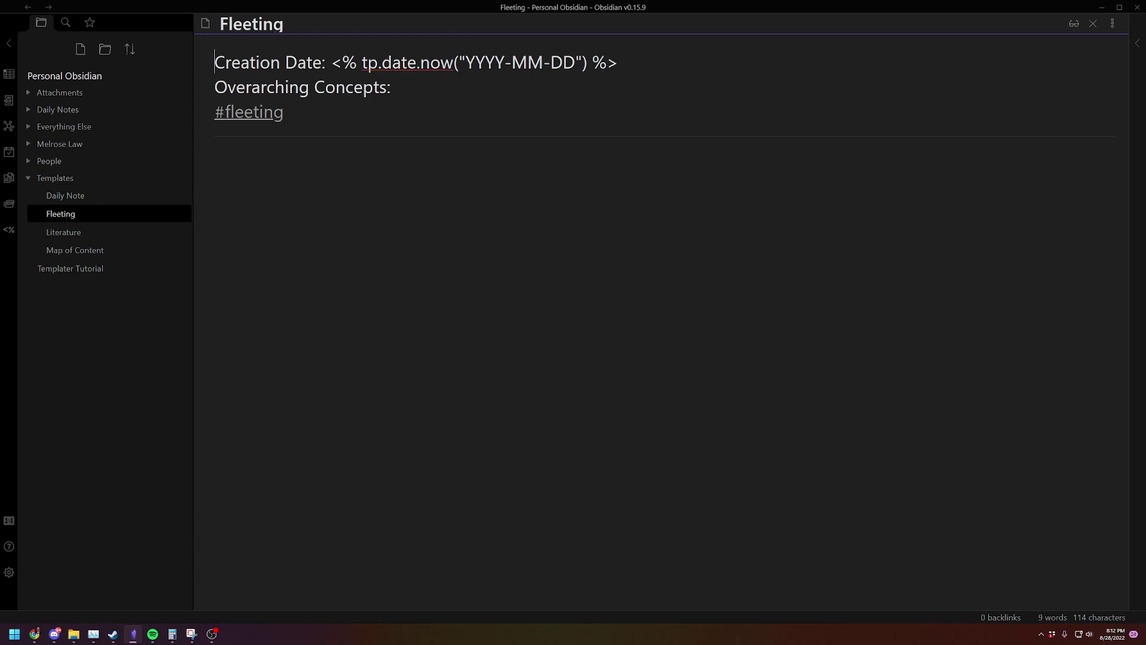
left_click(64, 235)
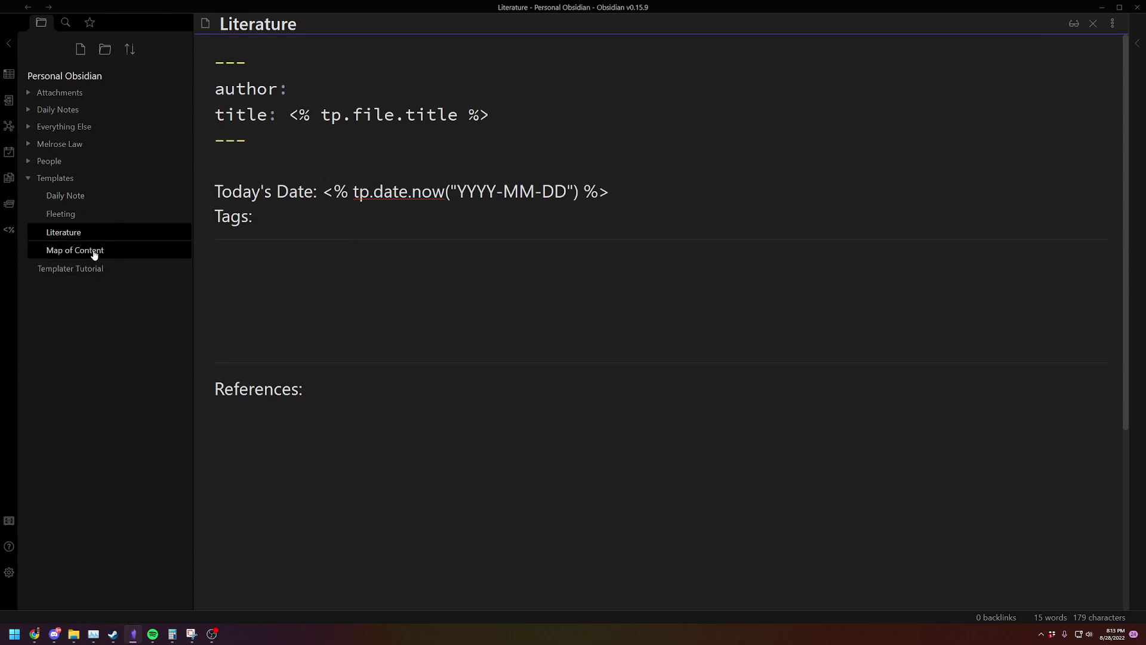
left_click(68, 215)
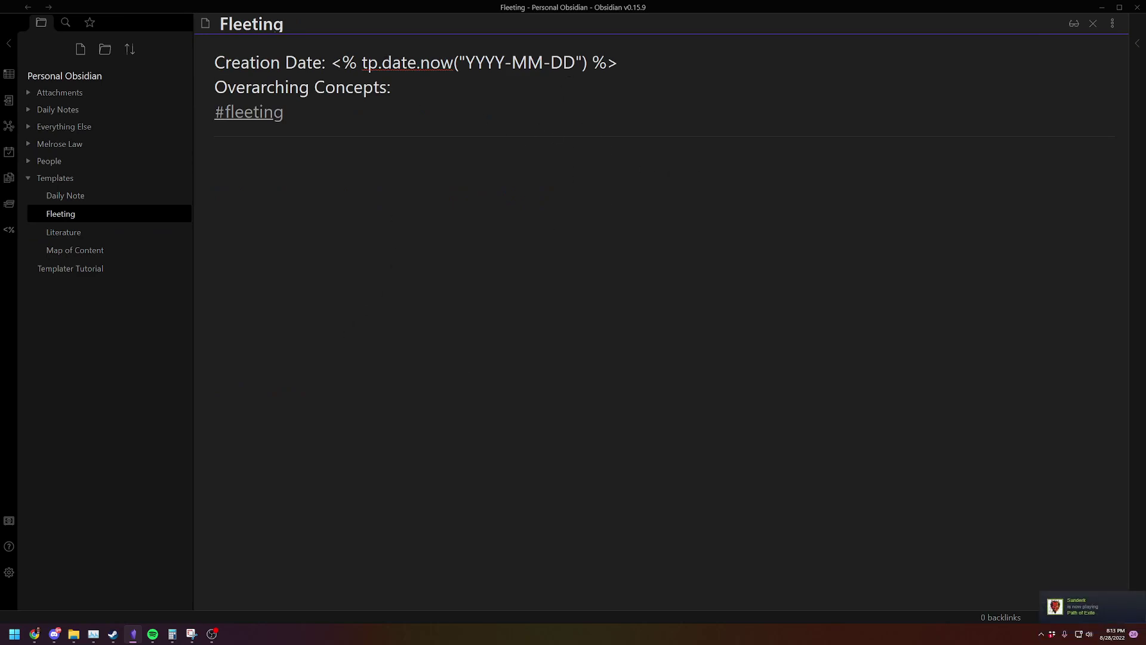
- Collapse the Templates folder and try a 'tempalter' command search, then dismiss it
left_click(98, 374)
left_click(62, 182)
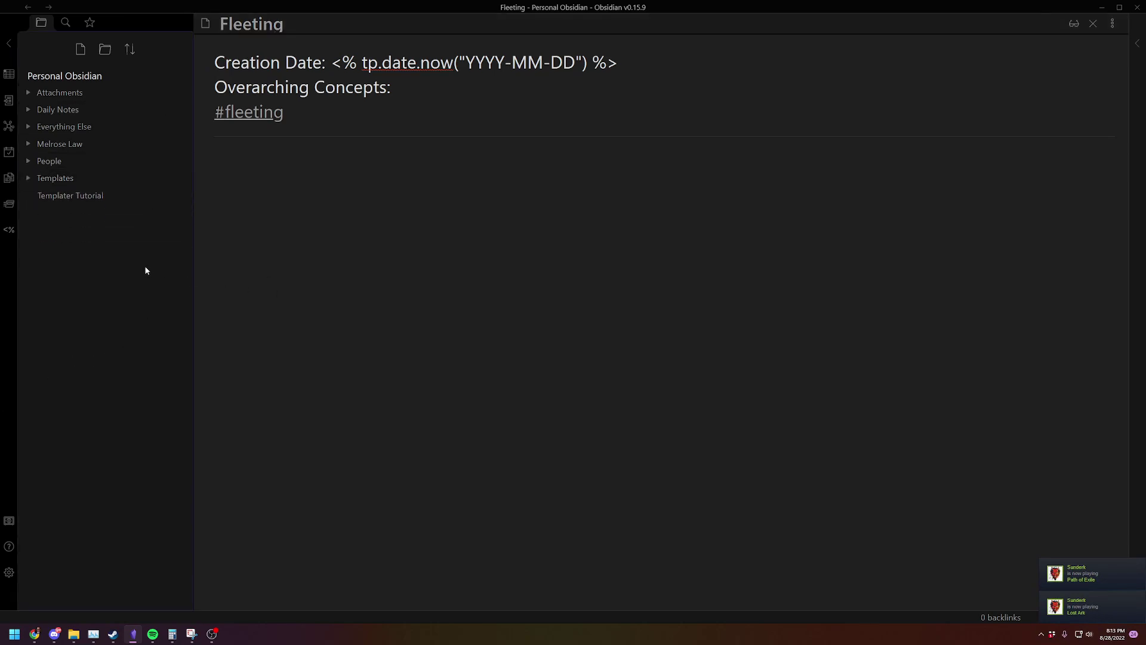
left_click(396, 318)
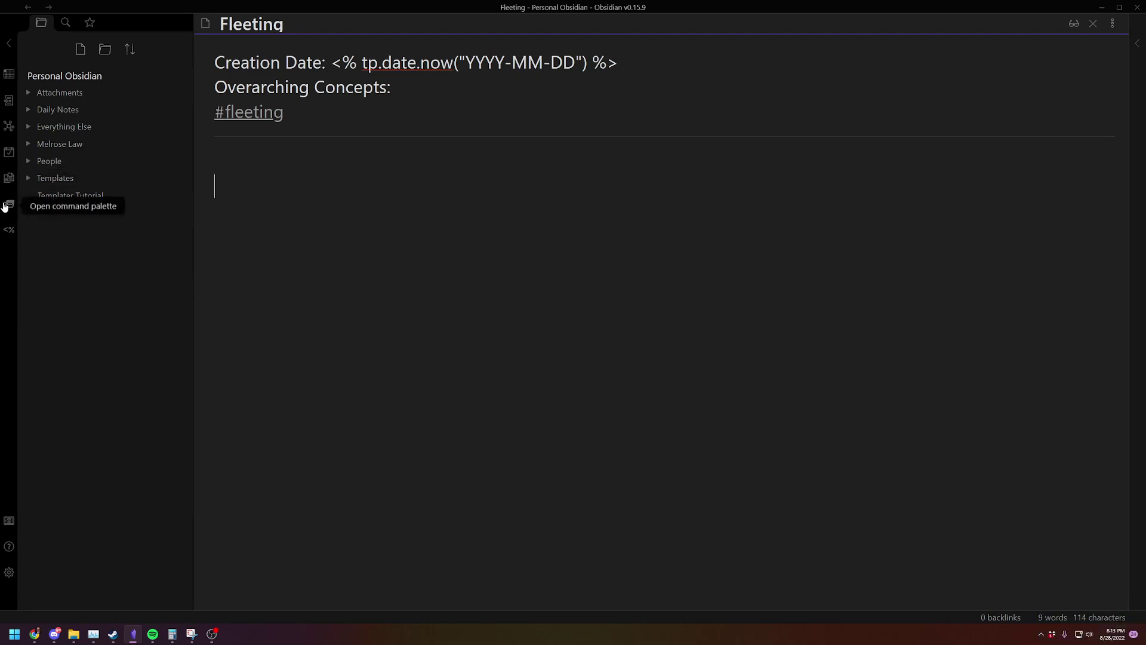
key("ctrl+p")
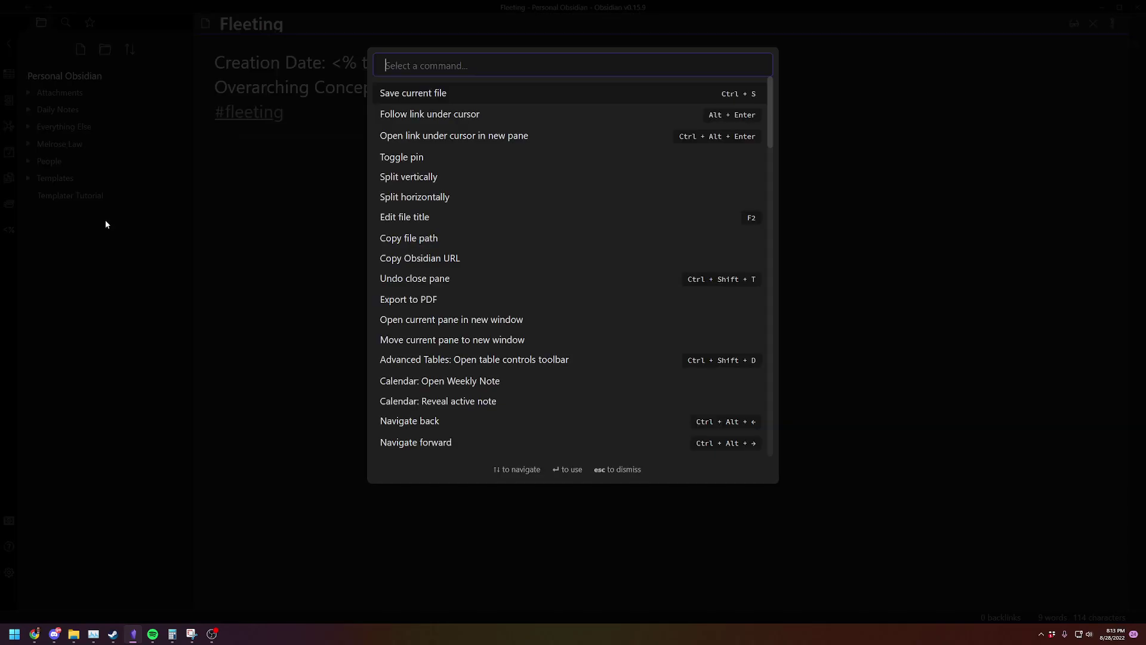
type("tempalte")
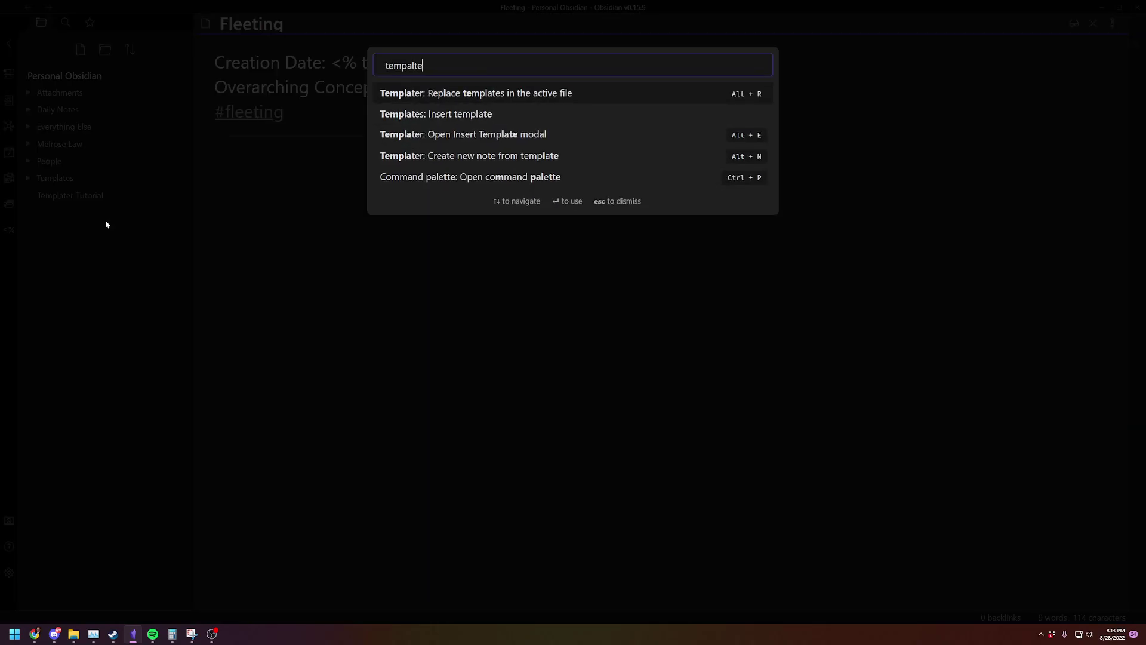
type("r")
key("Escape")
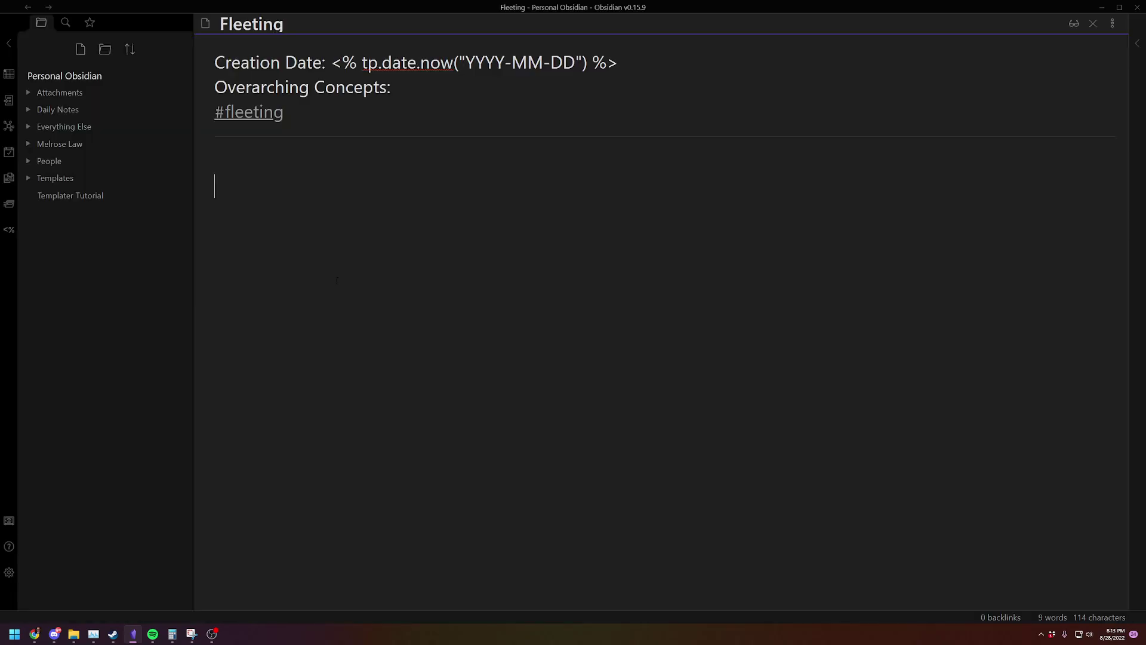
- Create a note named 'New Fleeting' and run Templater's insert-template command
key("ctrl+n")
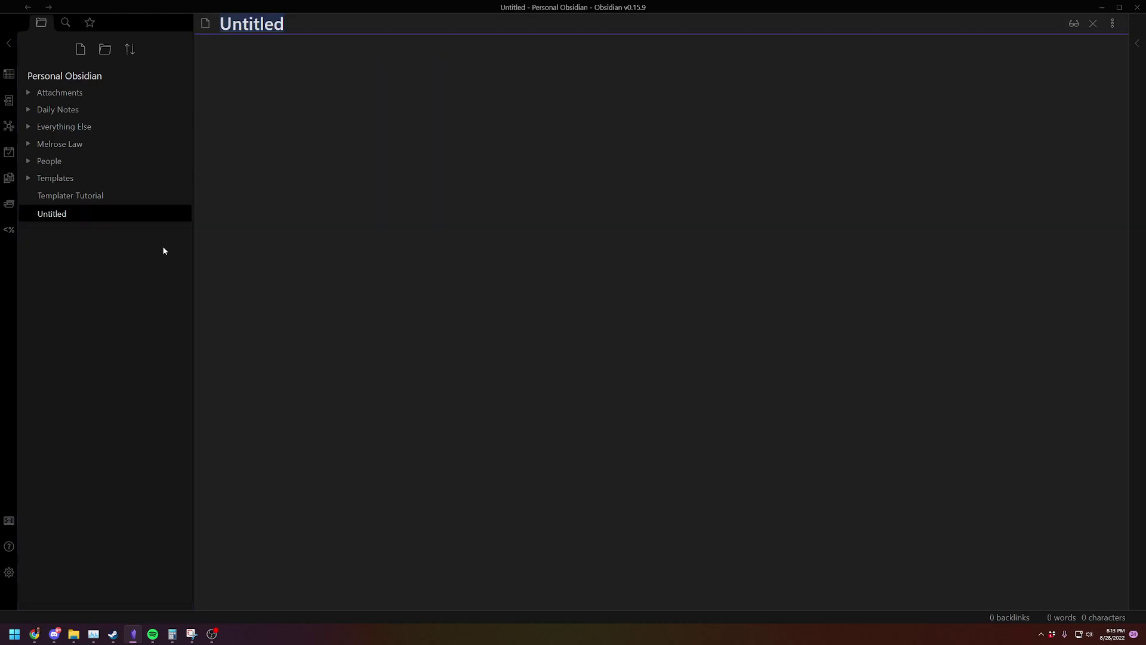
type("New Fleeting")
key("Return")
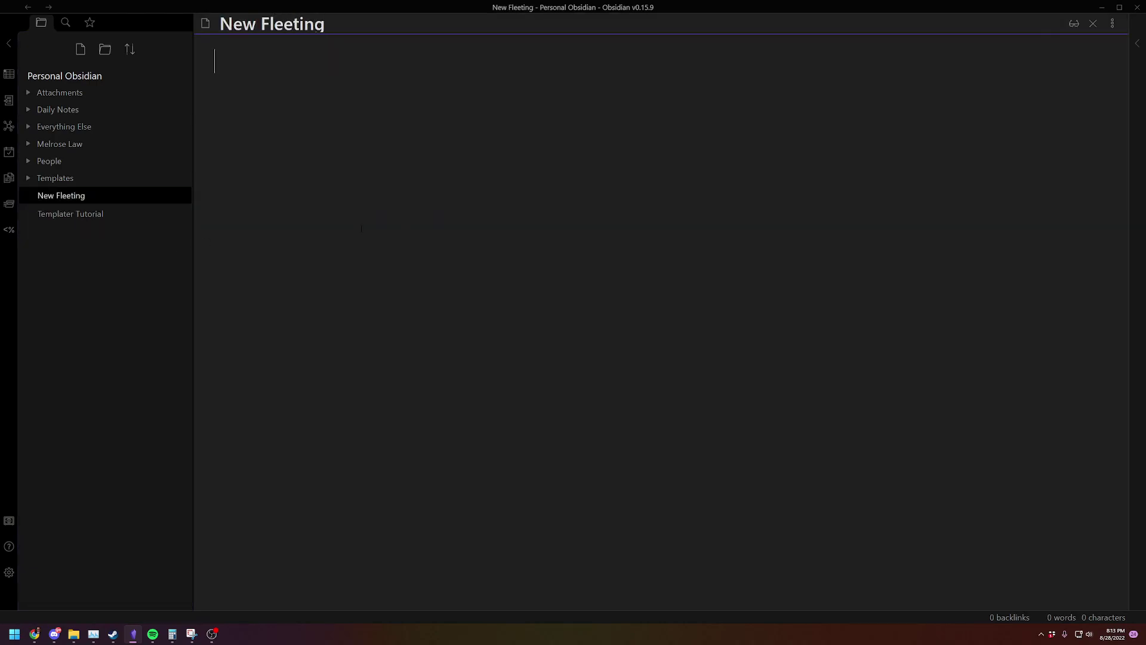
key("ctrl+p")
type("templater")
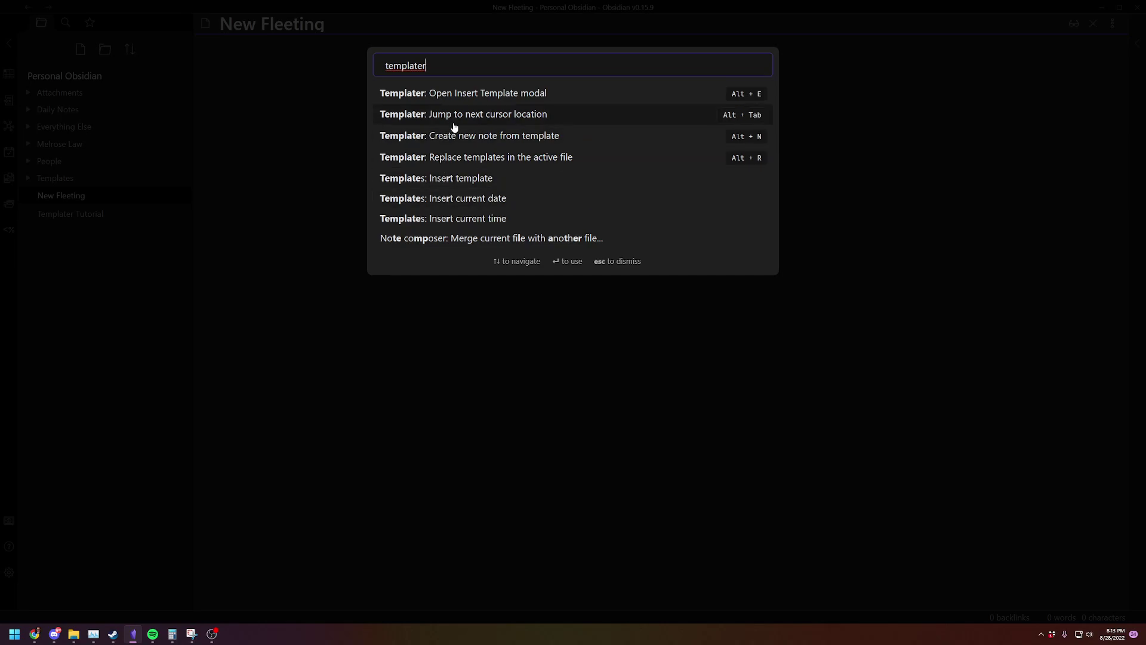
left_click(470, 97)
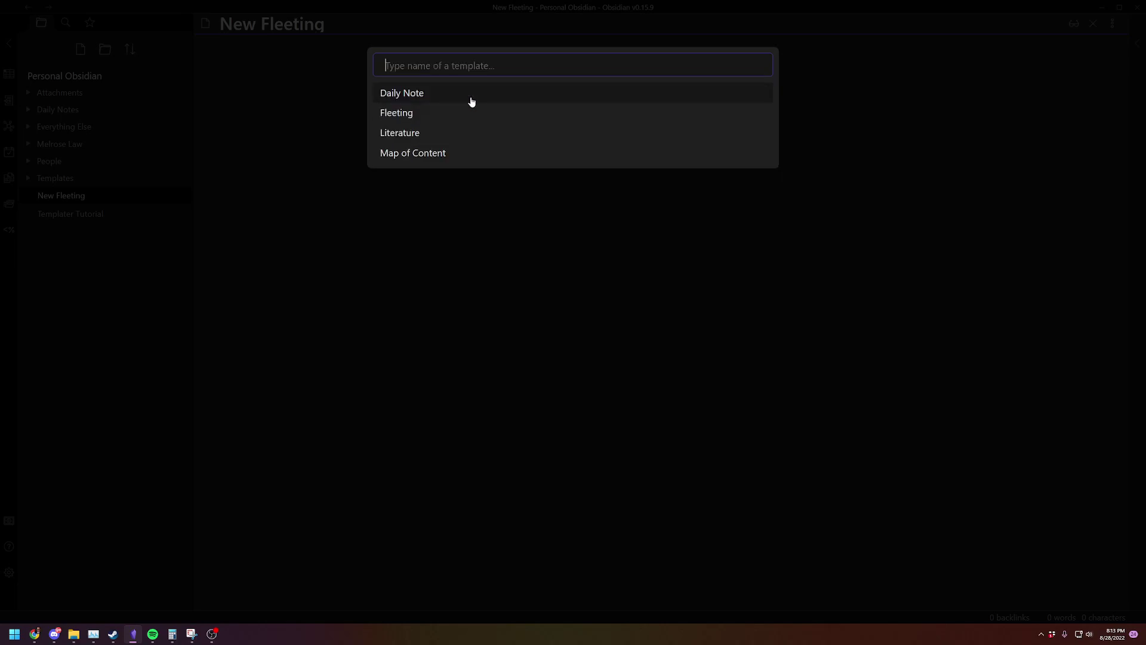
- Insert the Fleeting template, then create 'Second New Fleeting' from the Fleeting template
left_click(401, 113)
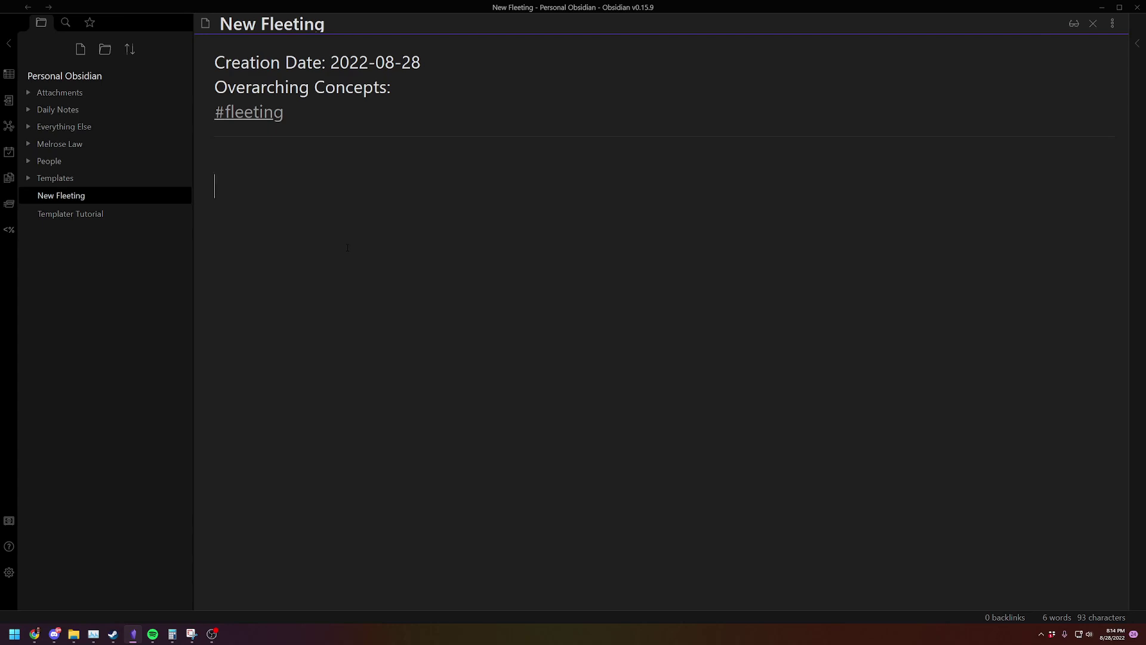
key("alt+e")
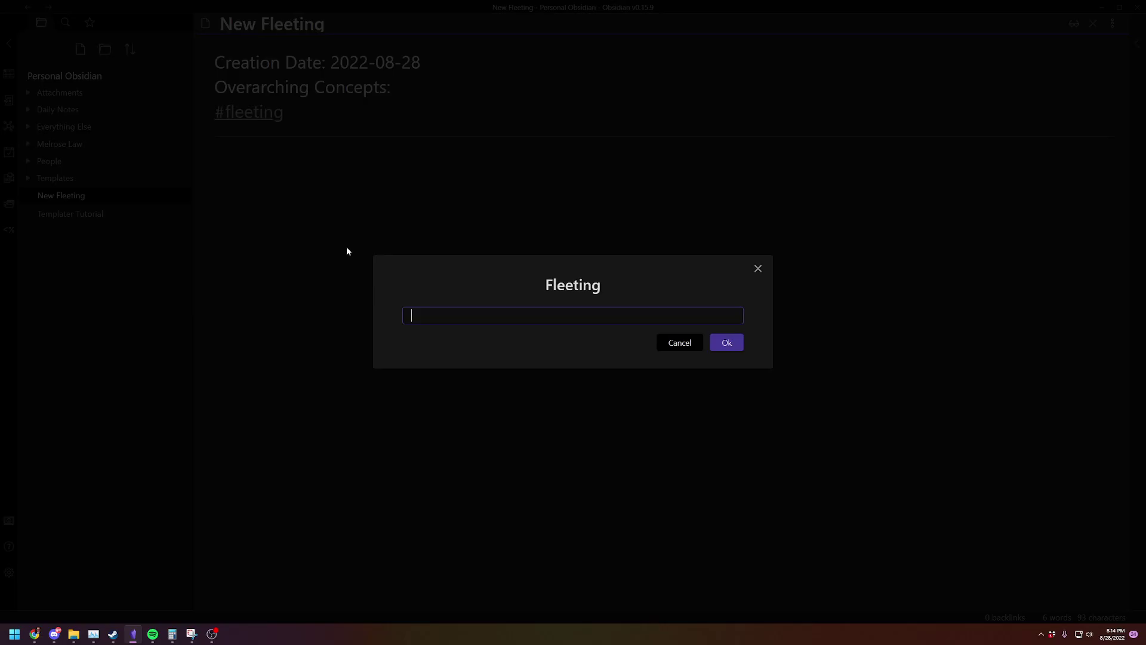
type("Second New Fleeting")
key("Return")
- Start writing 'Just' on the empty line below the rule, fixing a typo
left_click(402, 203)
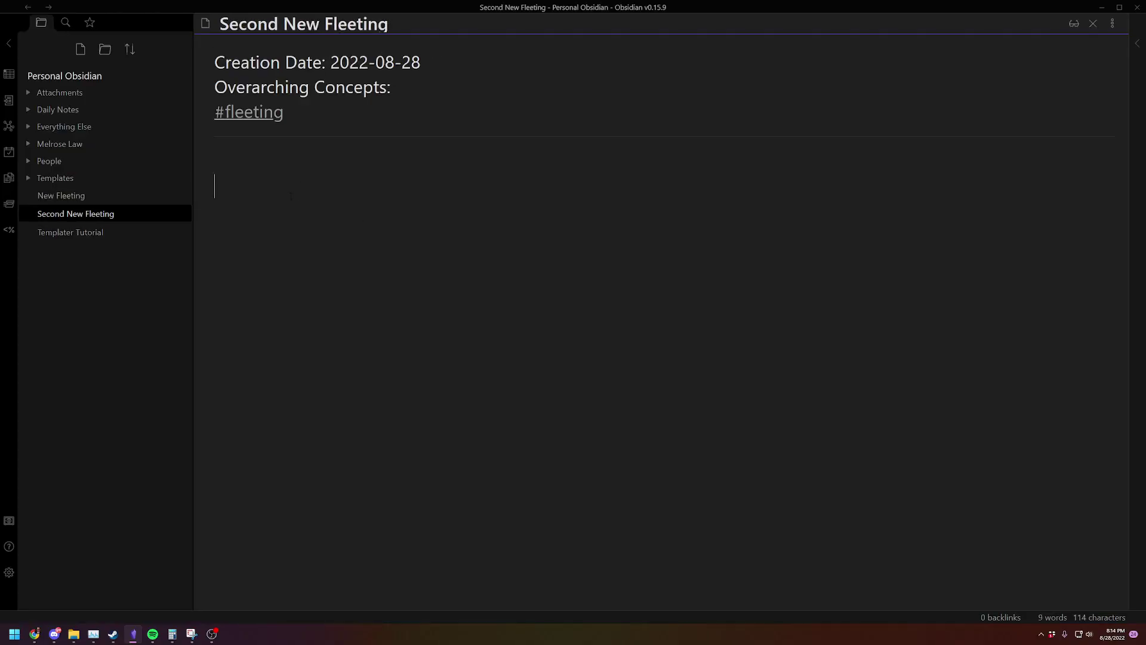
type("Just typing")
- Finish the 'Just typing' line, review the Literature template, then open Templater Tutorial
key("Return")
key("Return")
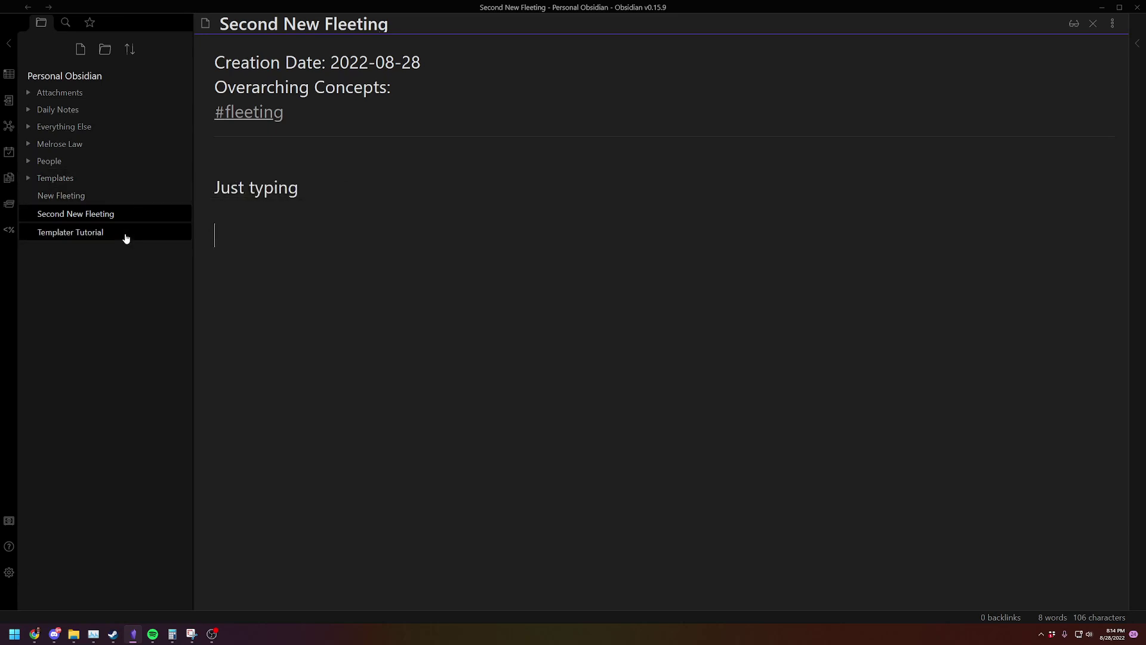
left_click(72, 180)
left_click(72, 235)
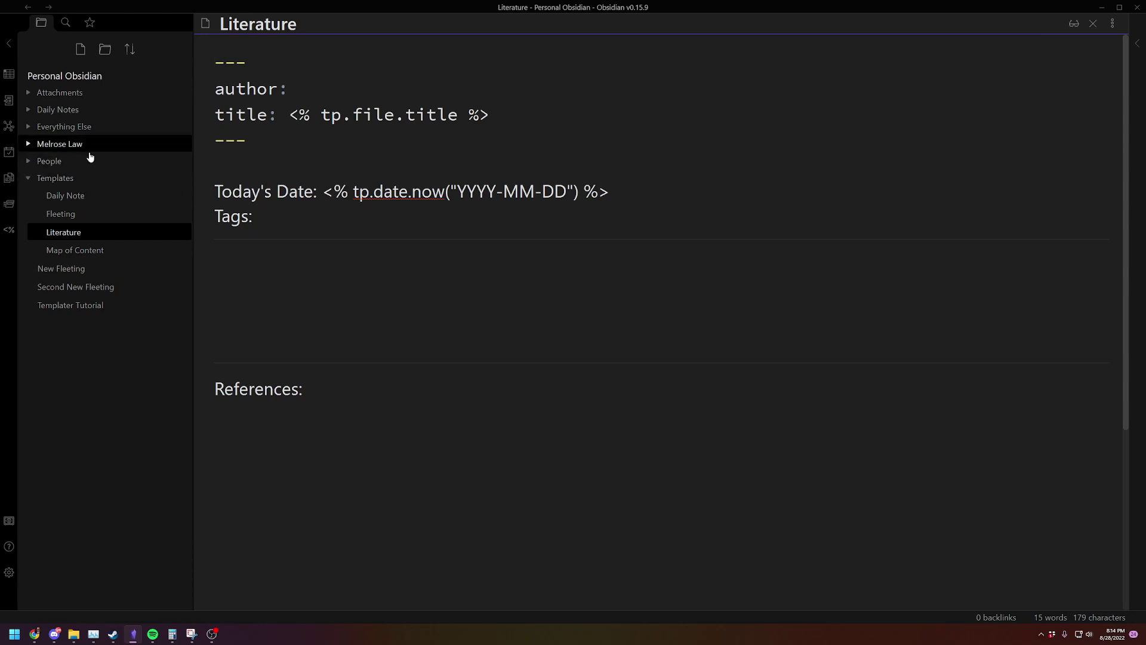
left_click(71, 176)
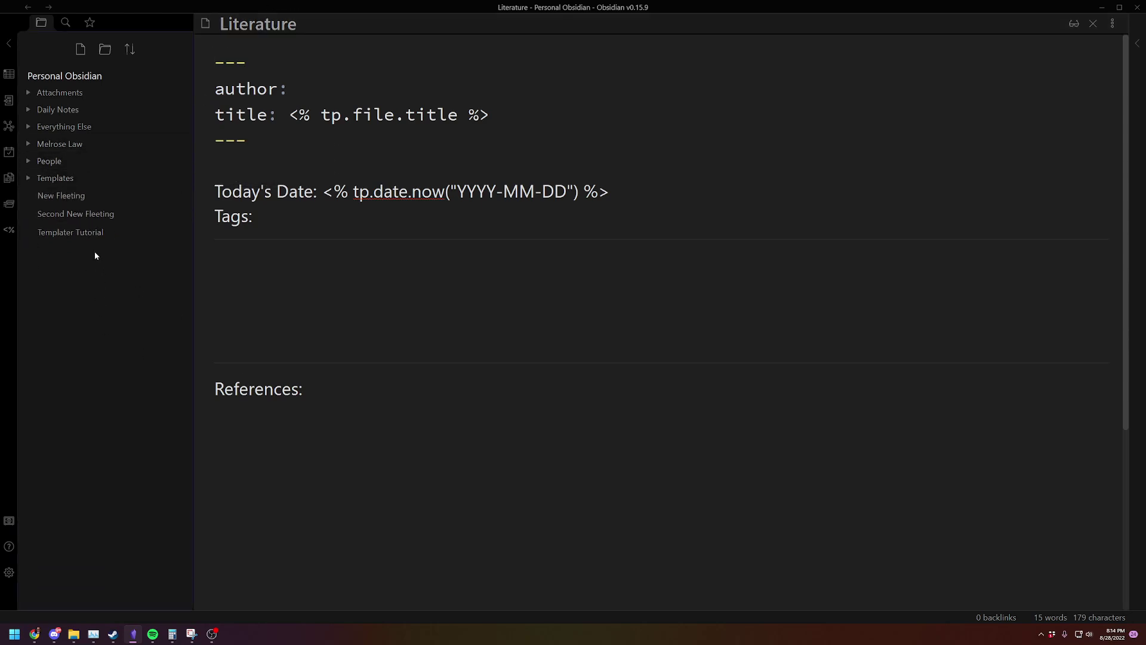
left_click(99, 233)
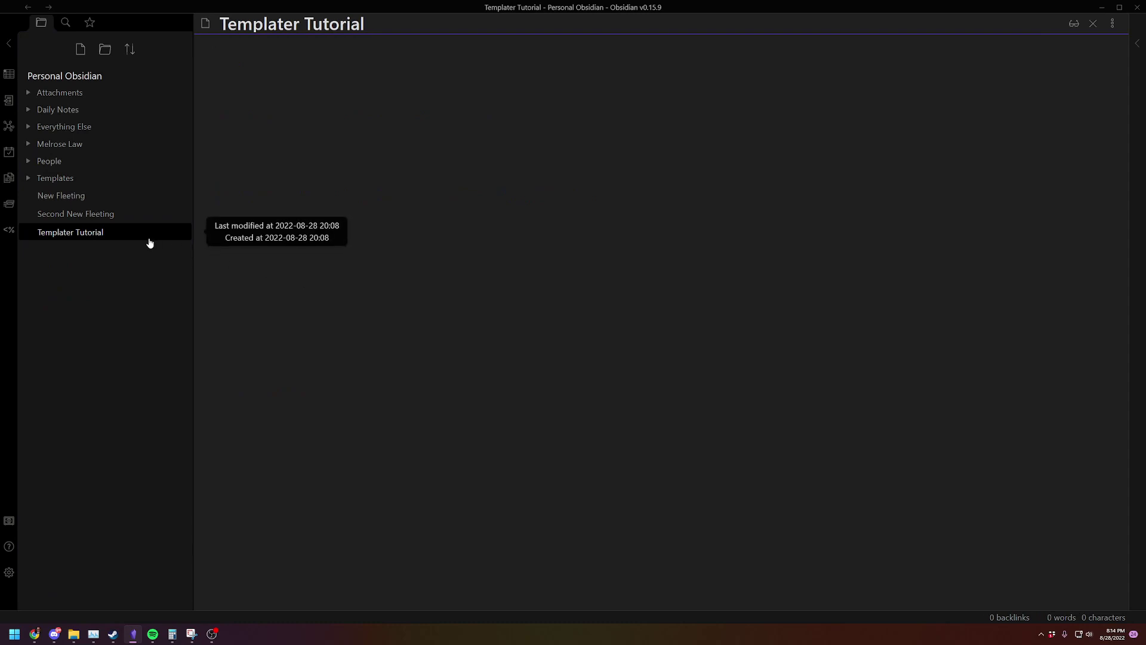
- Create a note from the Literature template with Alt+L, titled 'Red Rising'
key("ctrl")
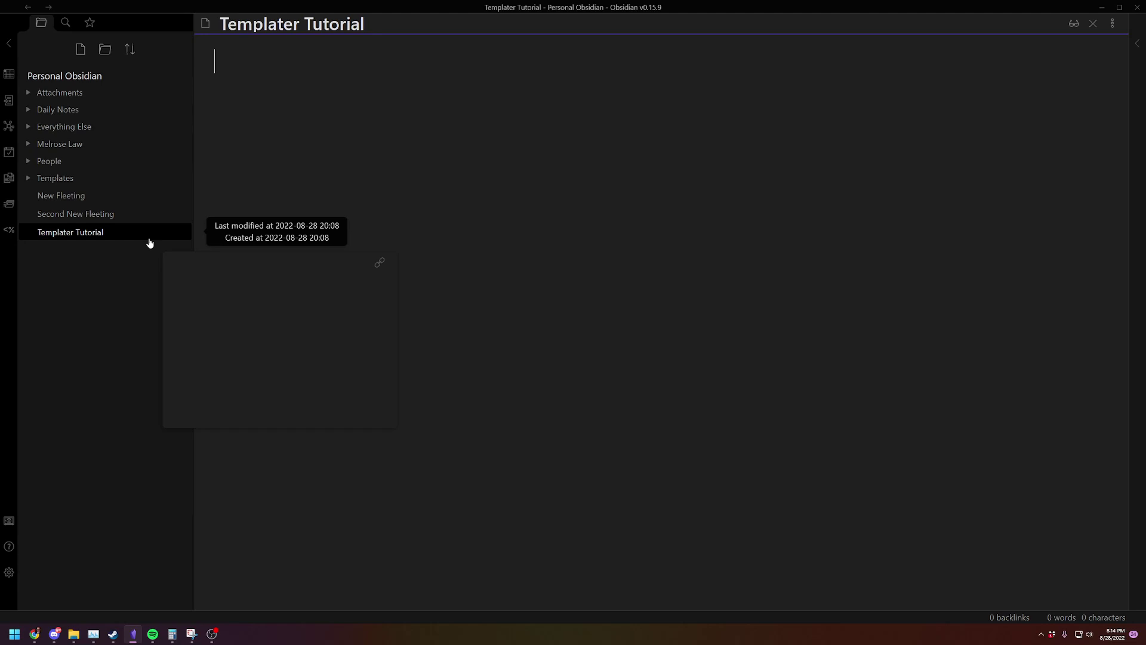
key("alt+l")
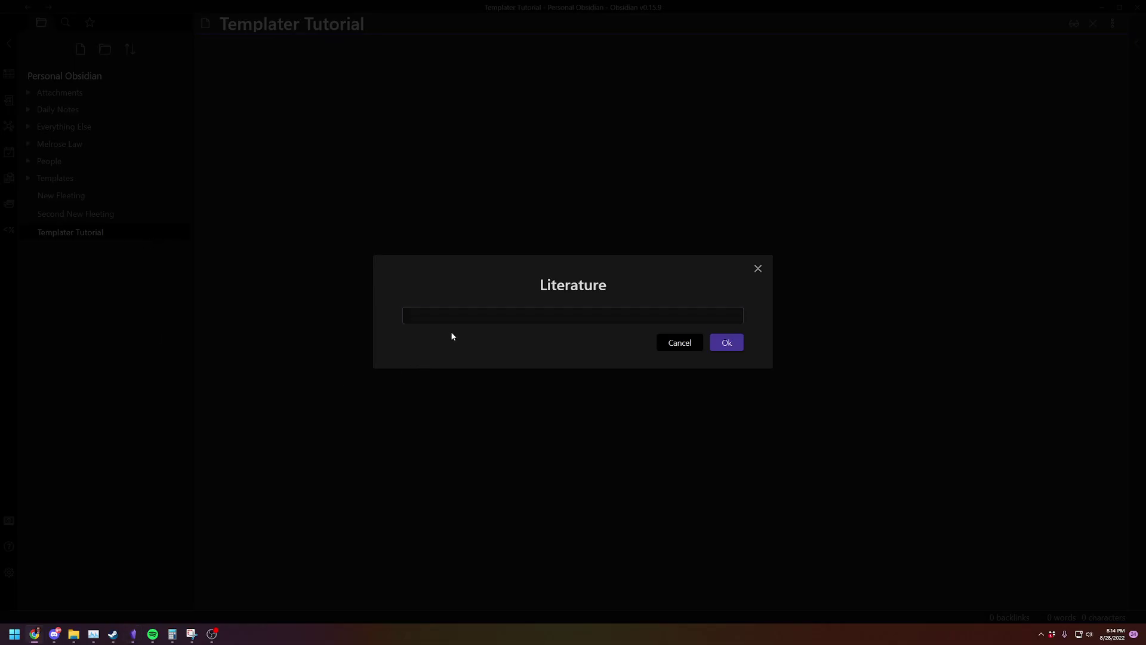
type("Red Rising")
left_click(727, 344)
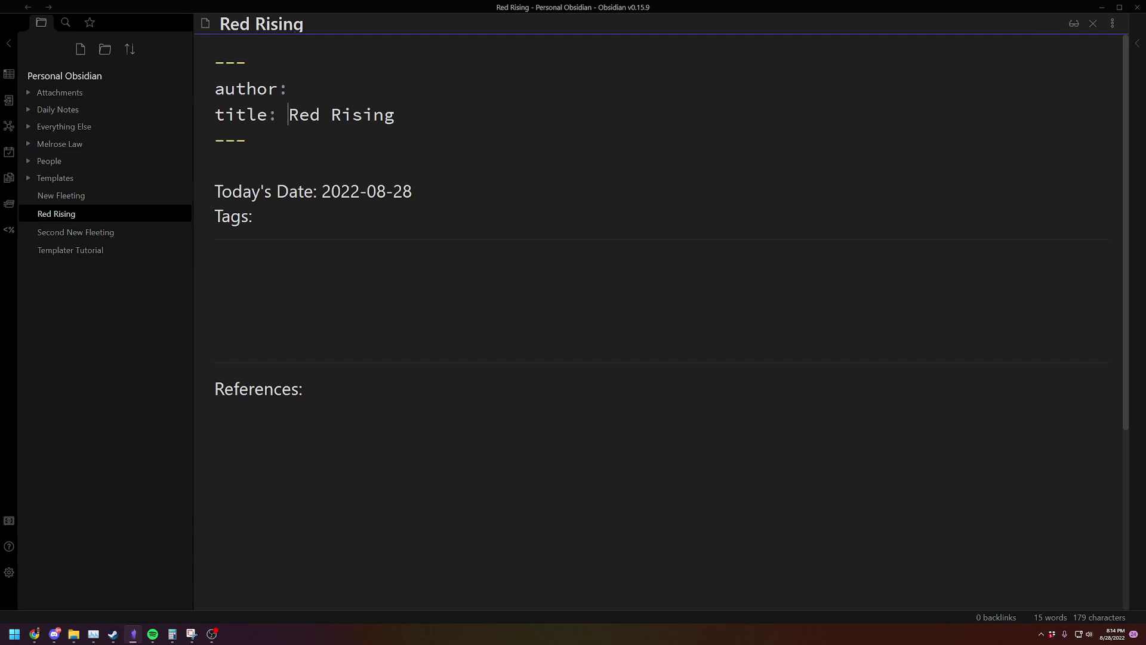
- Fill in the author and add the review 'really enjoyed this book. Kinda like Hunger Games, but better.'
left_click(311, 88)
type("Pierce Brown")
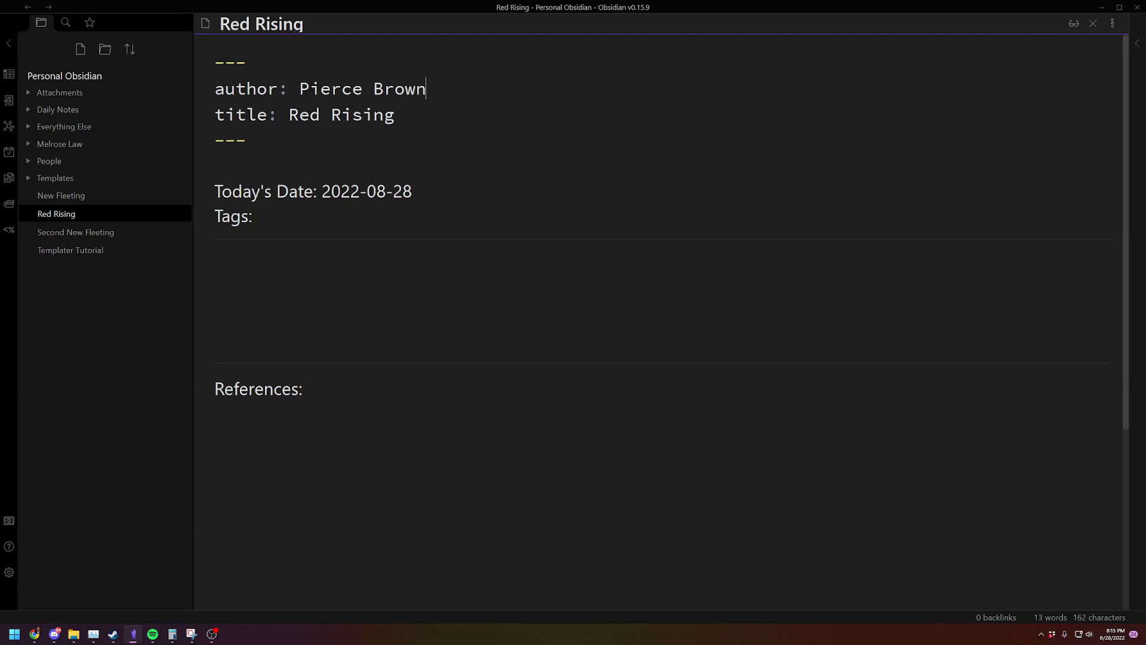
left_click(269, 271)
key("Return")
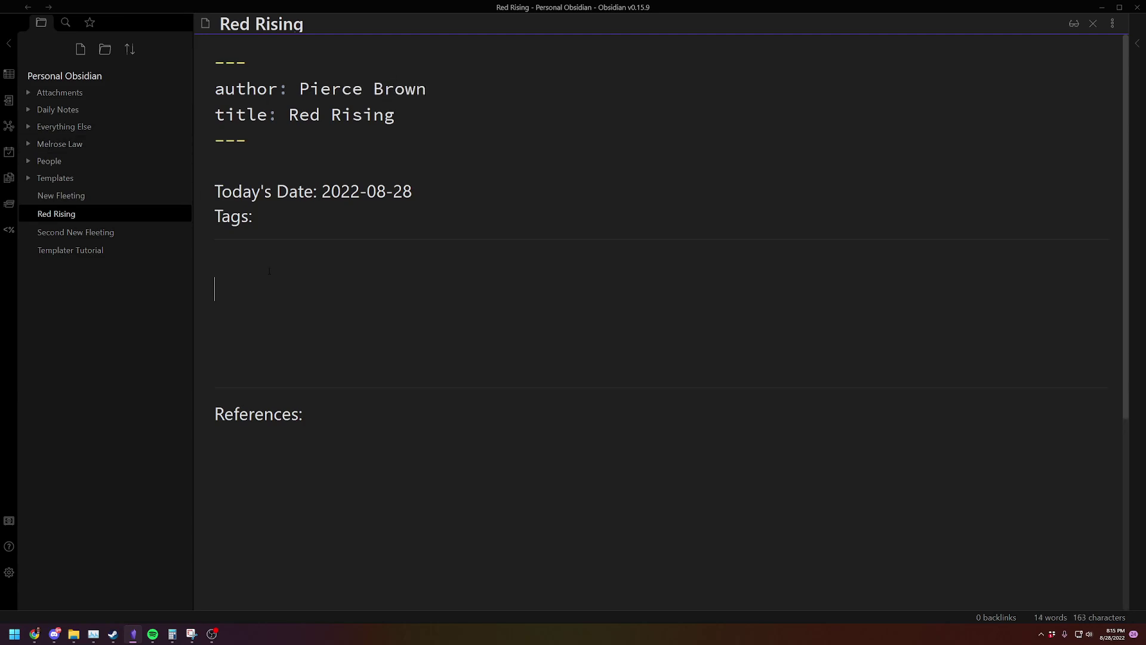
type("IO")
key("BackSpace")
type("really enjoyed this book.  Kinda li")
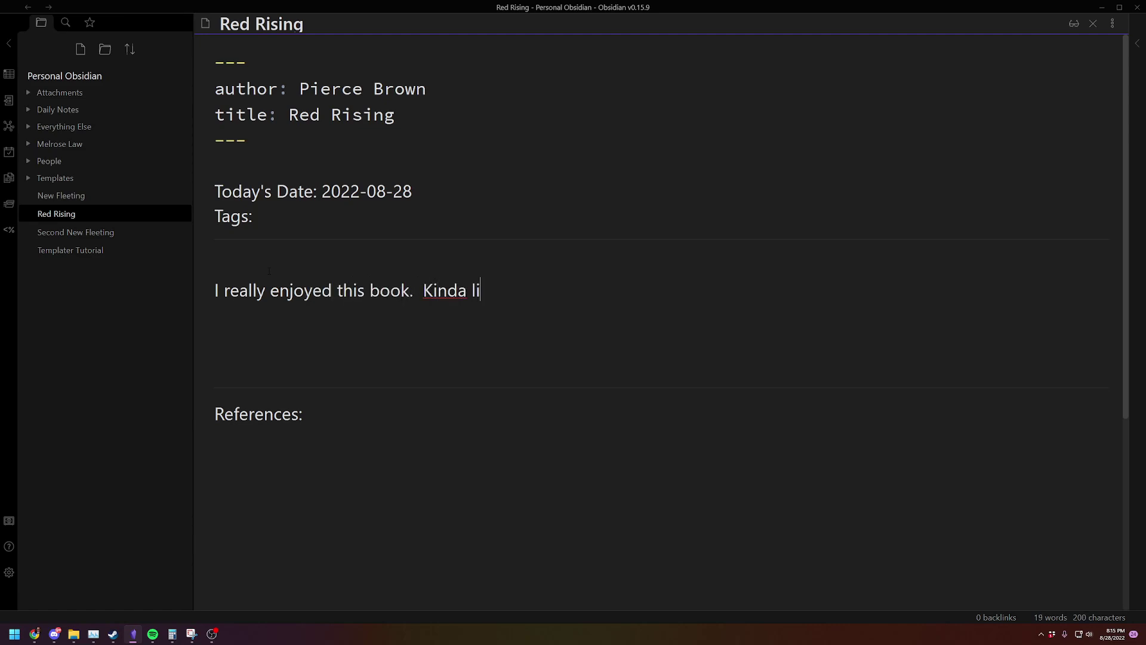
type("ke Hunger Games, bu")
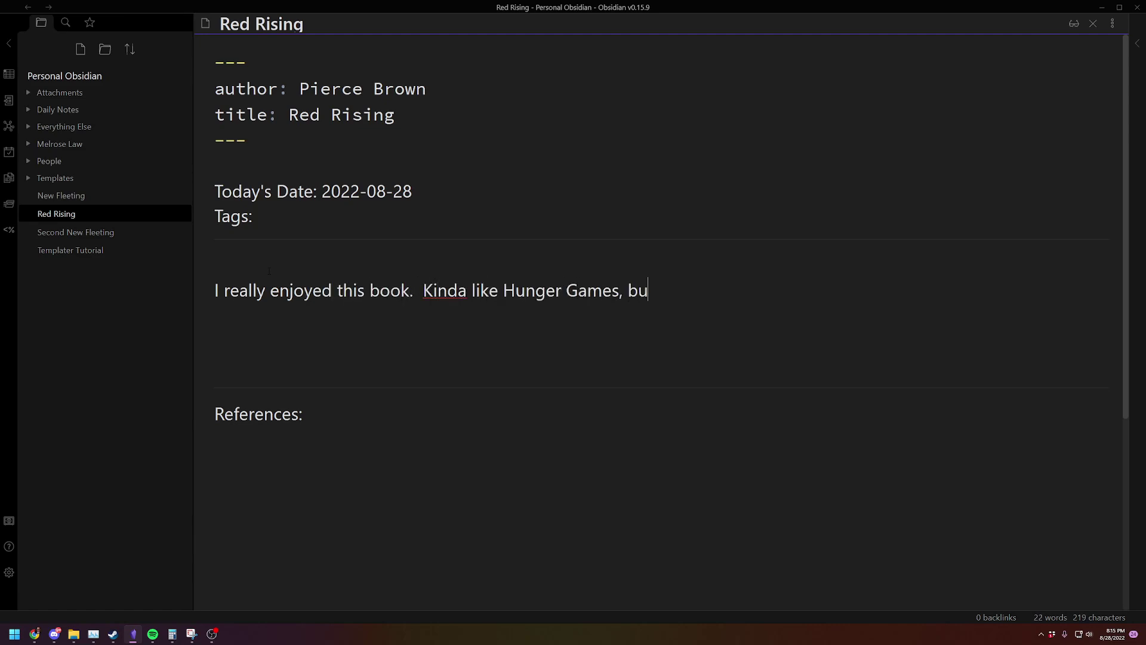
type("t better.")
type("[[Scienc")
type("e ")
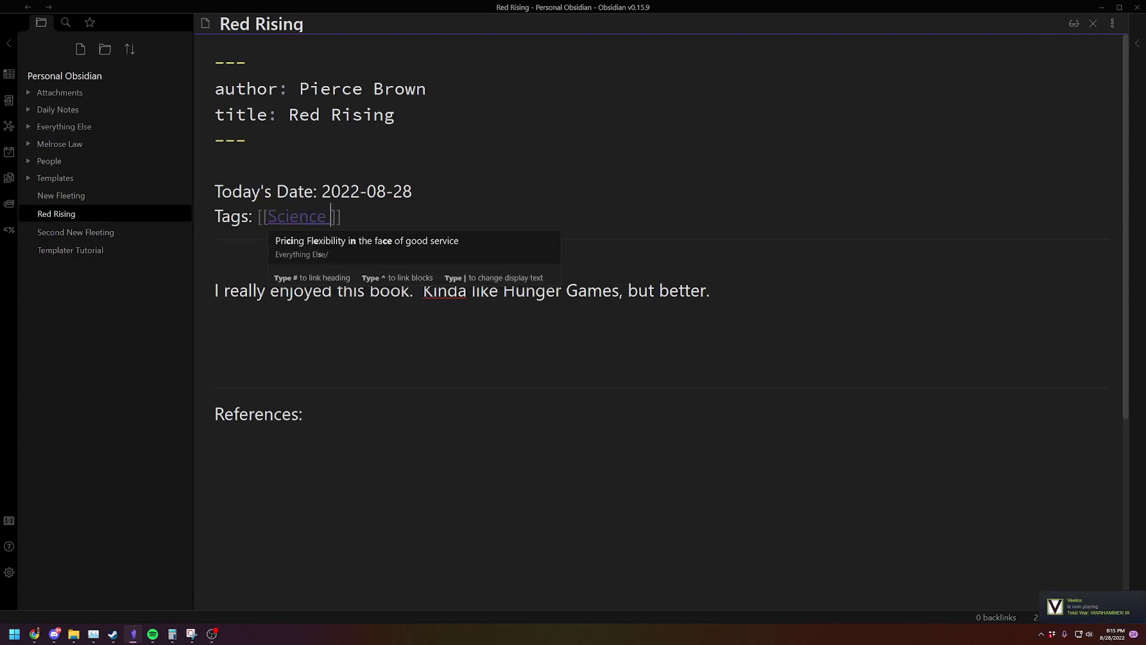
type("Fiction")
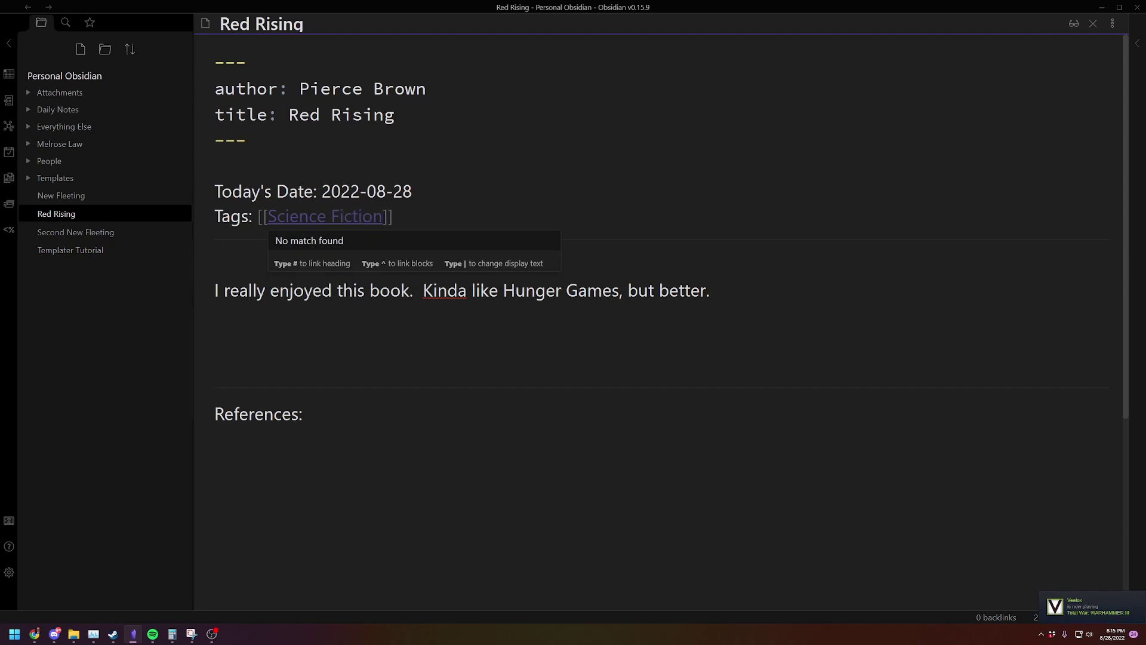
- Add [[Science Fiction]] and [[Hunger Games]] tag links, replacing Fantasy with Hunger Games
key("End")
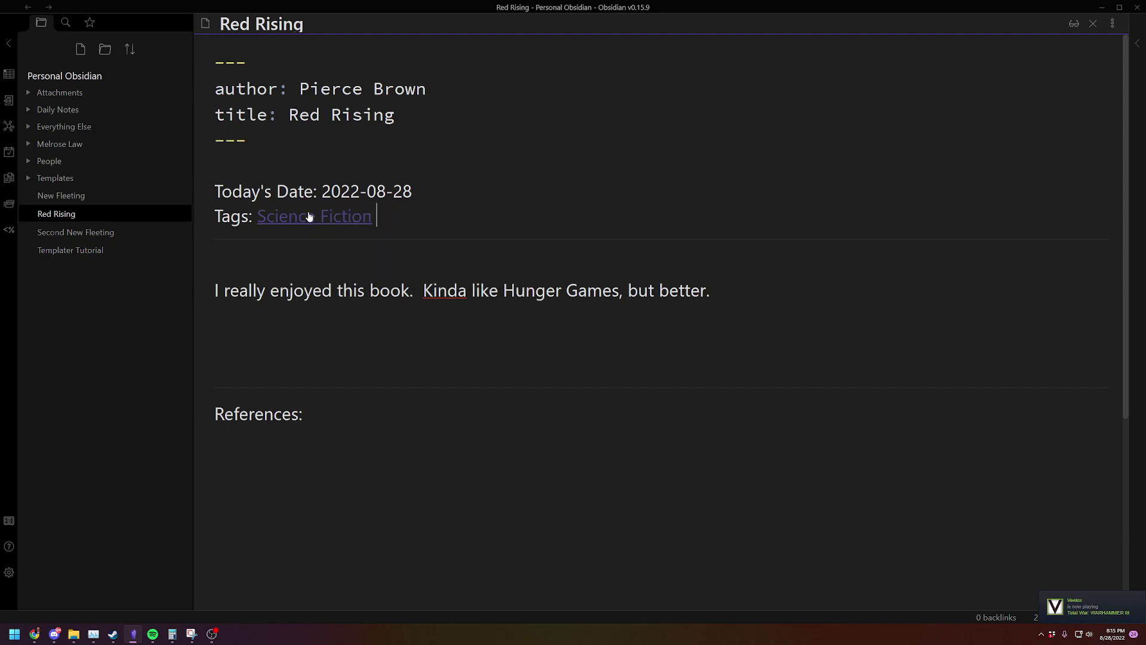
type("[[Fantasy")
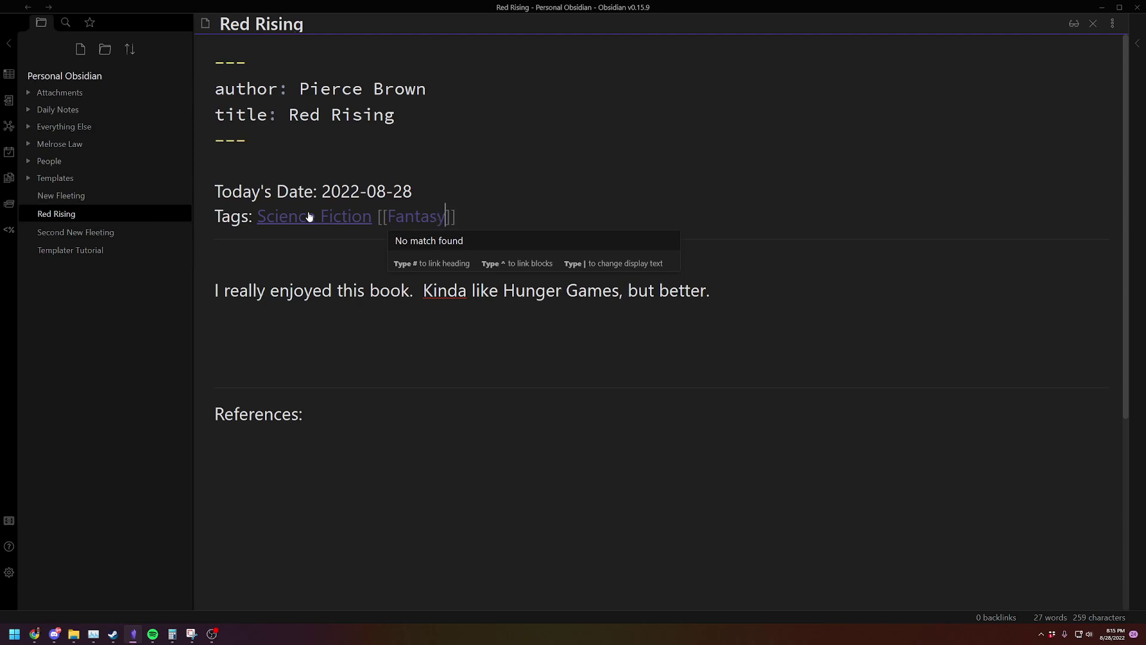
key("BackSpace")
key("BackSpace")
key("BackSpace")
key("BackSpace")
key("BackSpace")
key("BackSpace")
key("BackSpace")
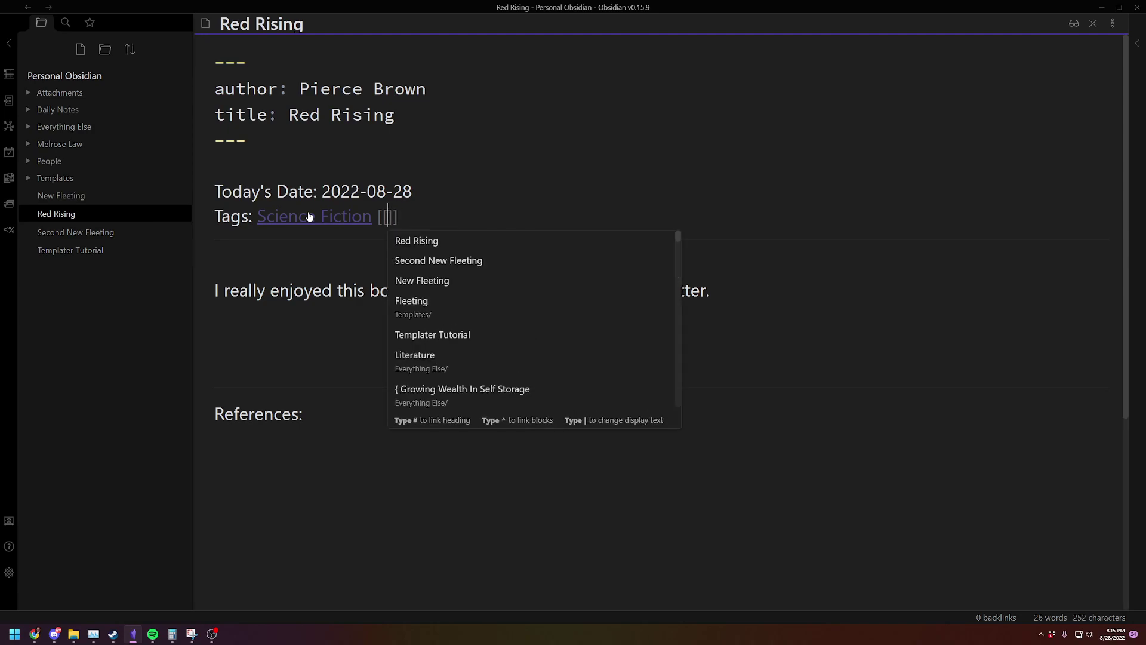
type("Hunger Games")
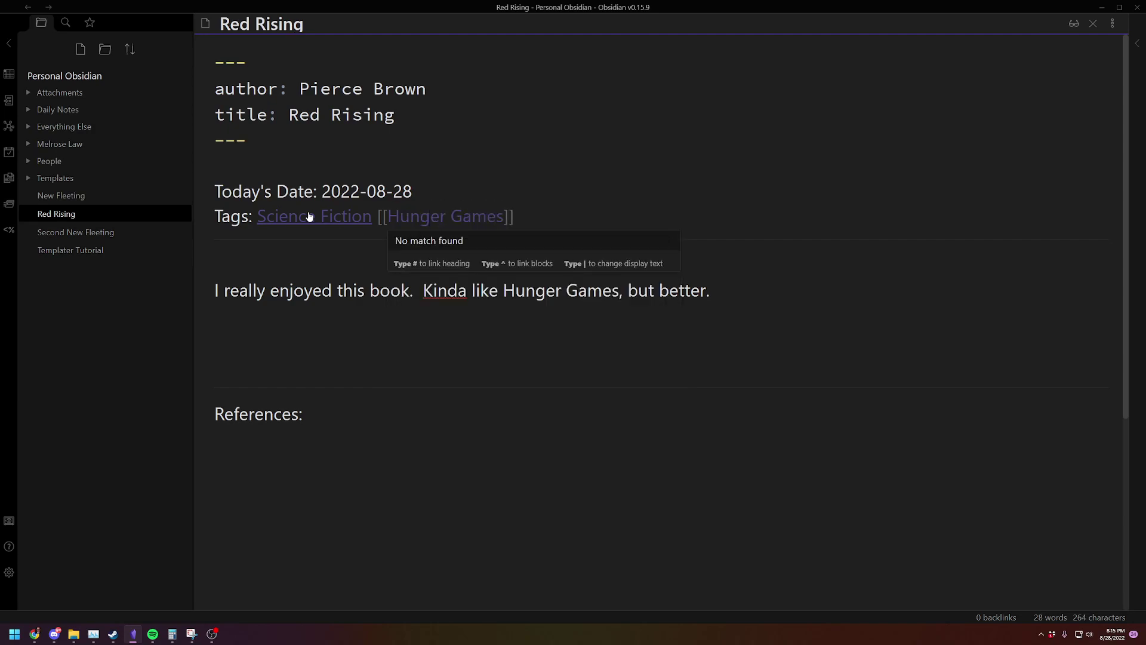
key("Escape")
left_click(440, 386)
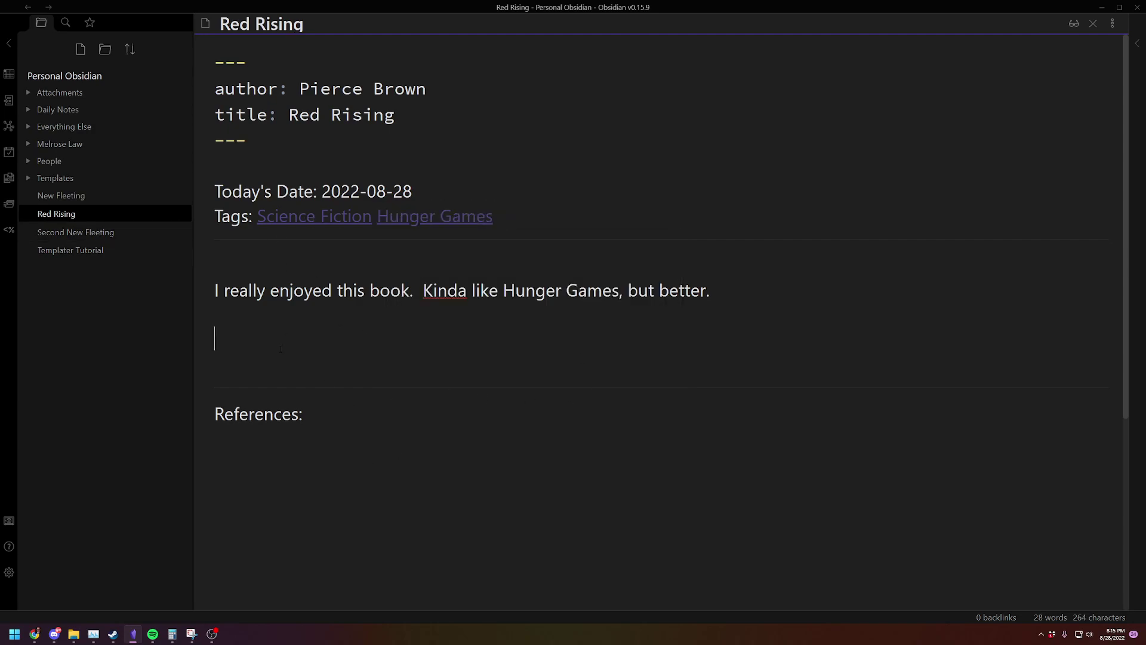
- Add 'tag: literature' to the front matter on a new line after the title
left_click(307, 414)
left_click(443, 311)
left_click(255, 330)
left_click(395, 114)
key("Return")
type("tag: literature")
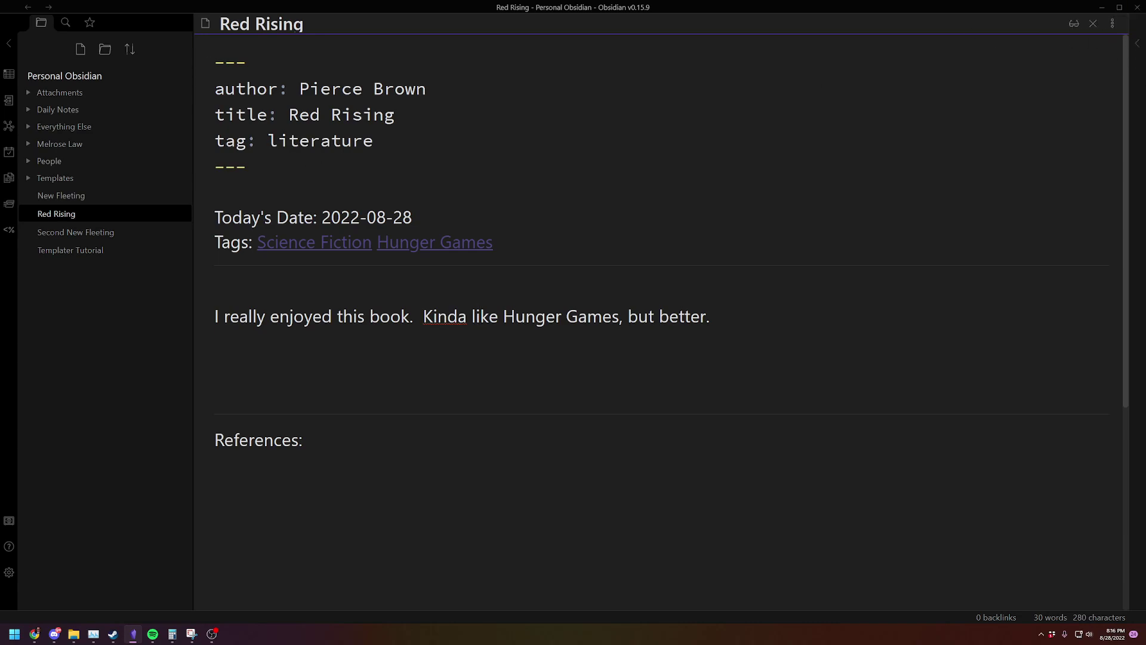
- Start a #literature tag above References, then erase it
left_click(292, 390)
type("#liter")
key("BackSpace")
key("BackSpace")
key("BackSpace")
key("BackSpace")
key("BackSpace")
key("BackSpace")
- Open the MOC-tagged Literature note from the Tags pane, then collapse the right sidebar to show its table
left_click(1130, 40)
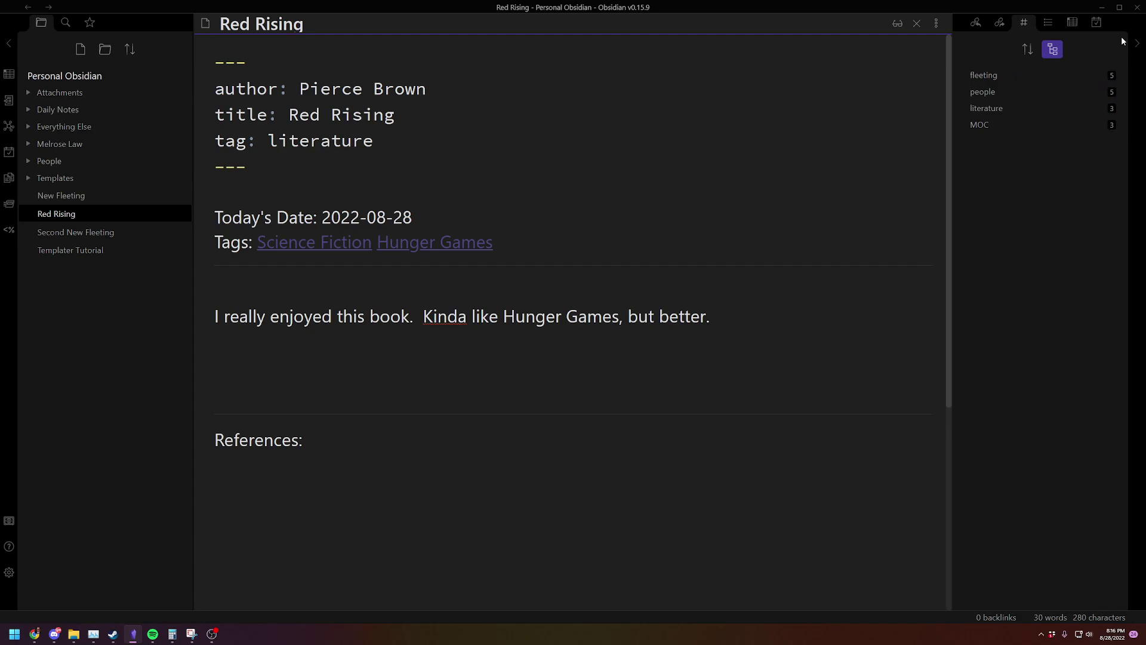
left_click(984, 124)
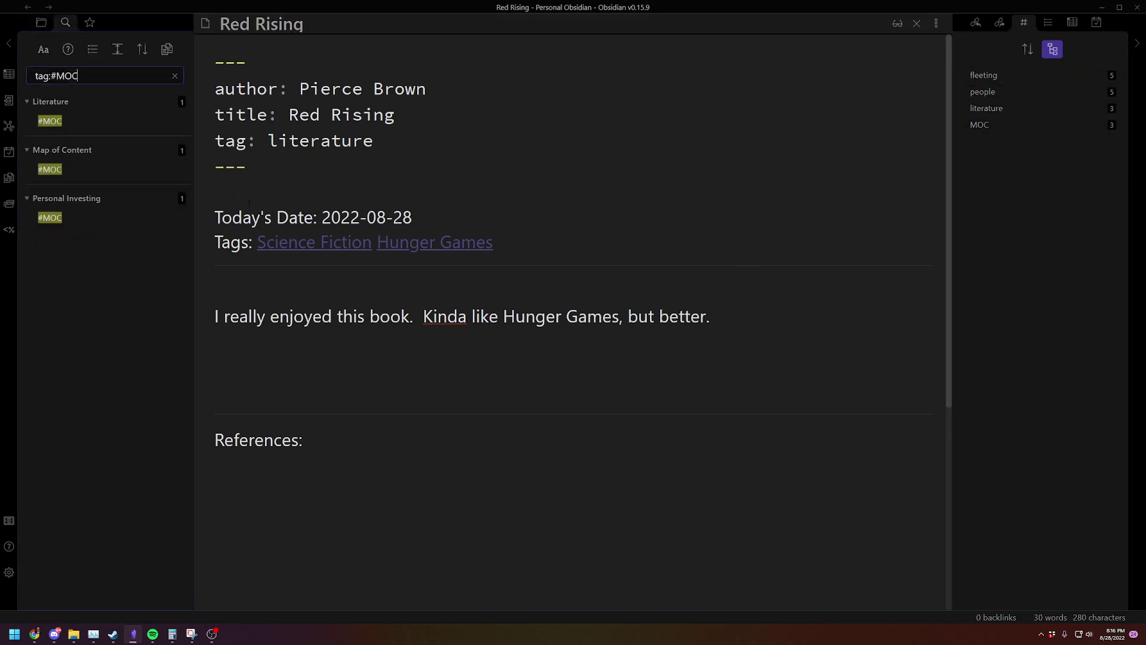
left_click(70, 106)
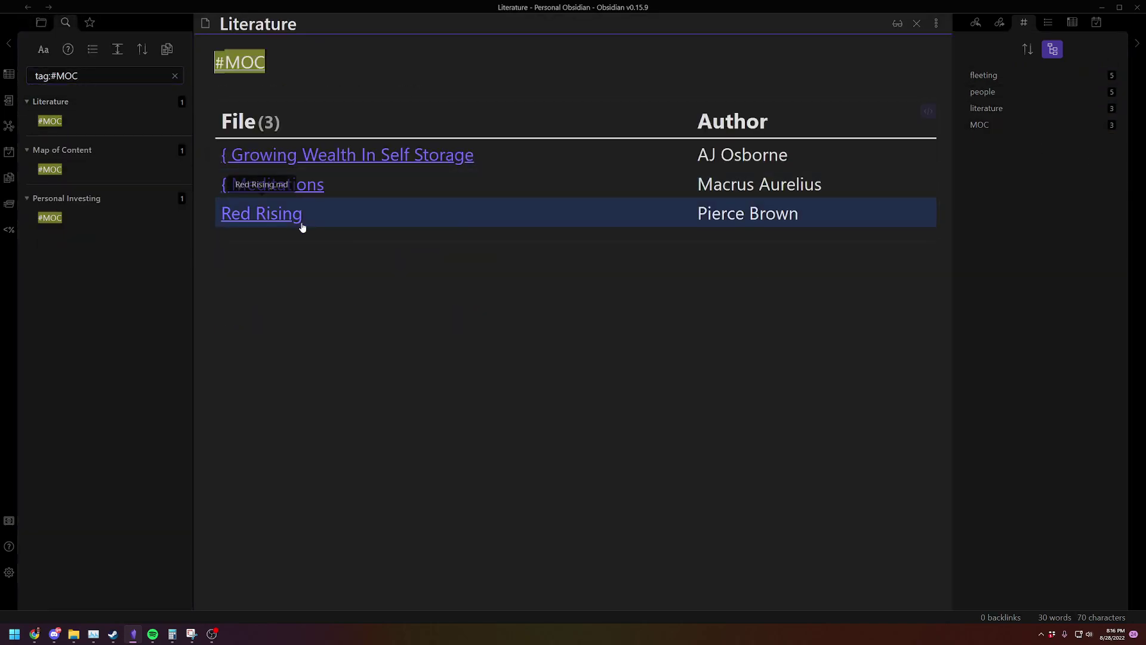
left_click(1137, 47)
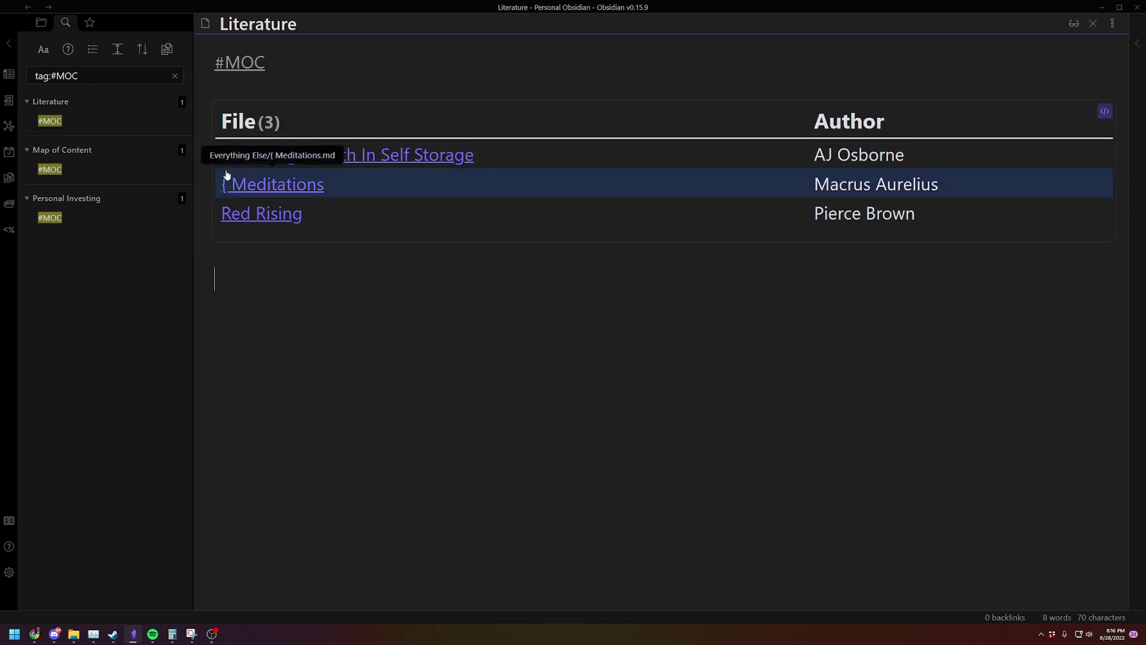
mouse_move(252, 220)
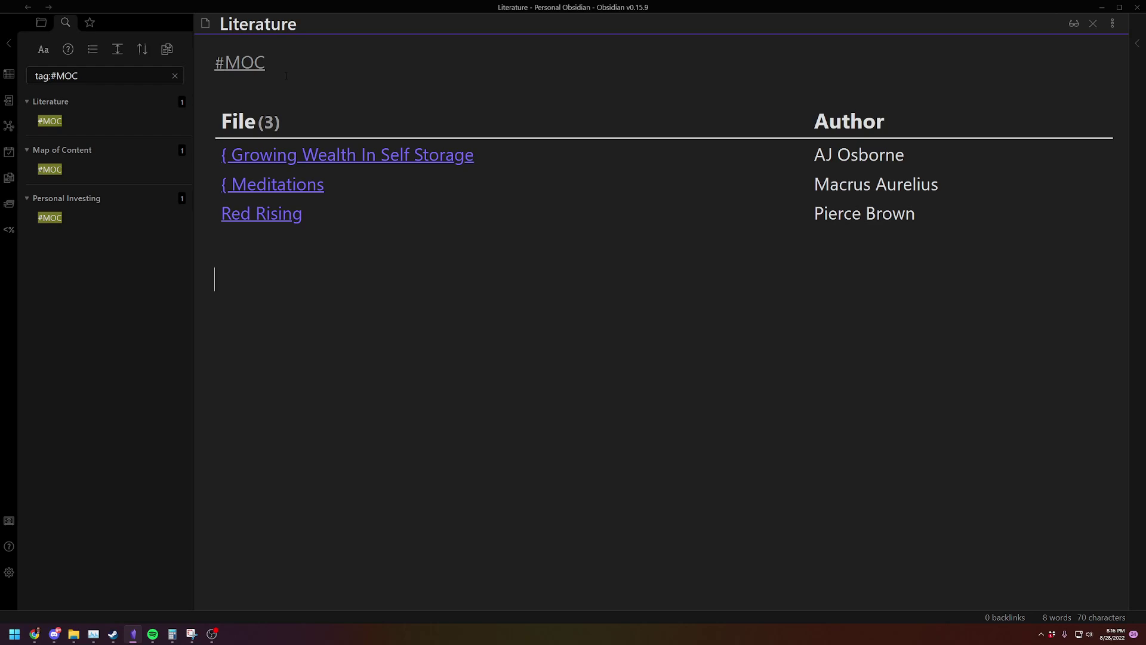
mouse_move(241, 164)
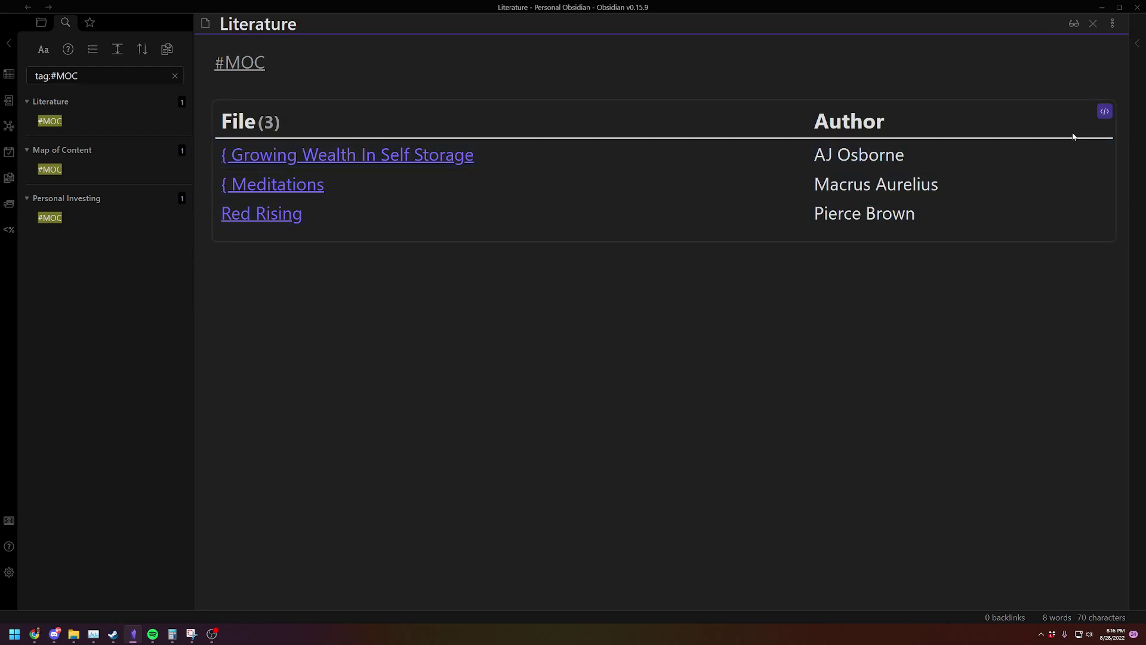
left_click(1103, 112)
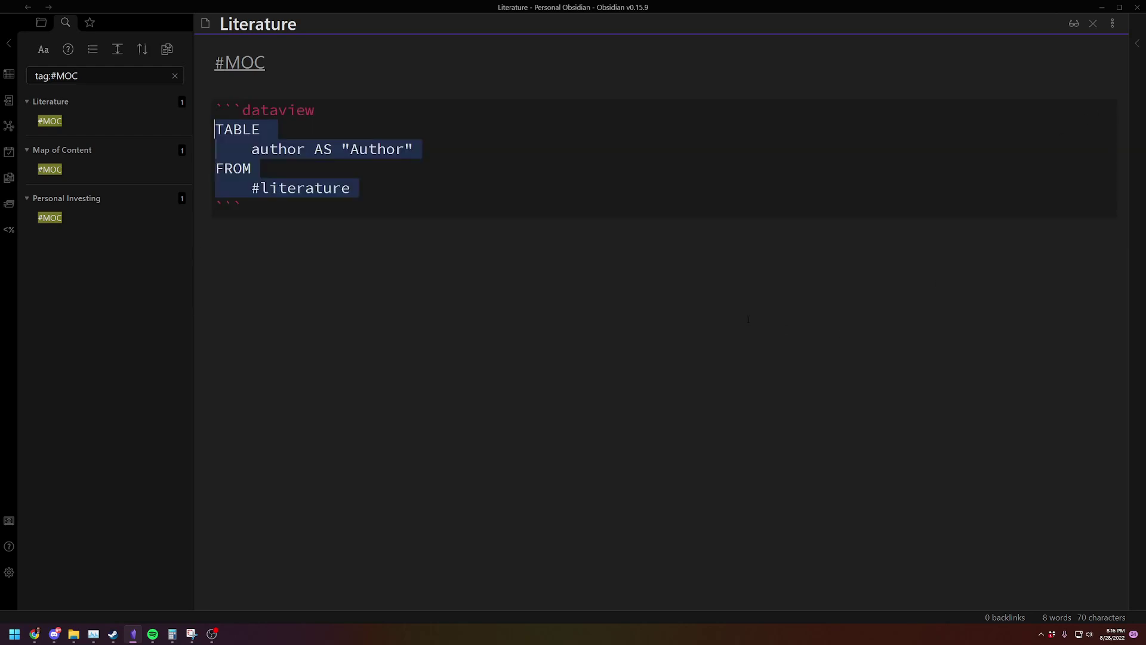
left_click(398, 196)
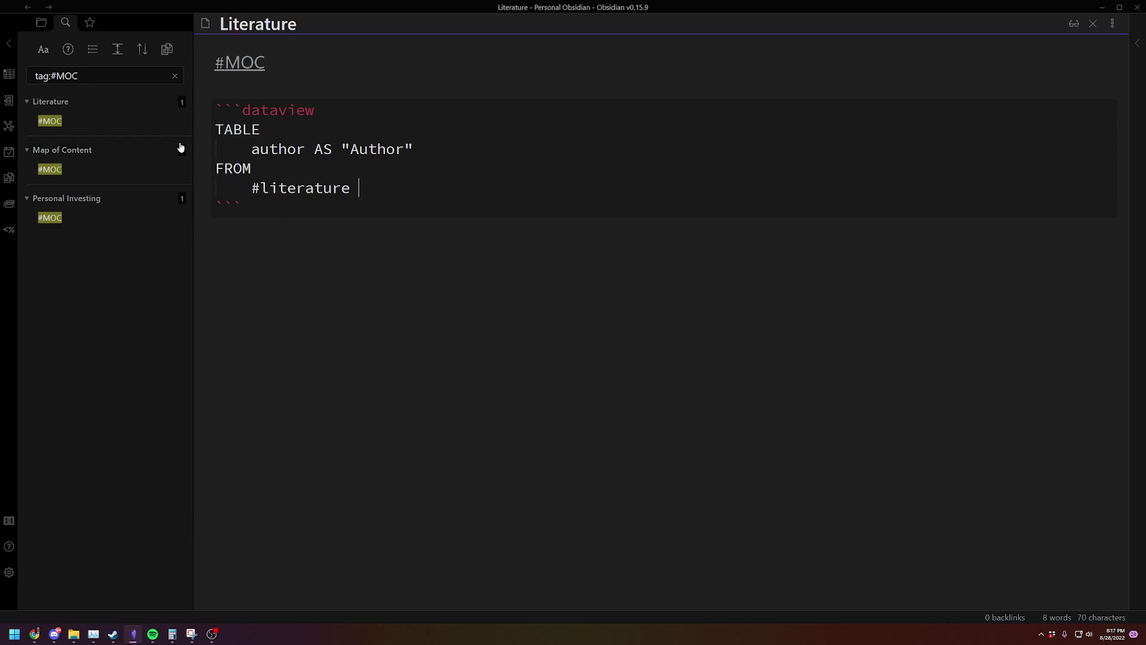
left_click(359, 272)
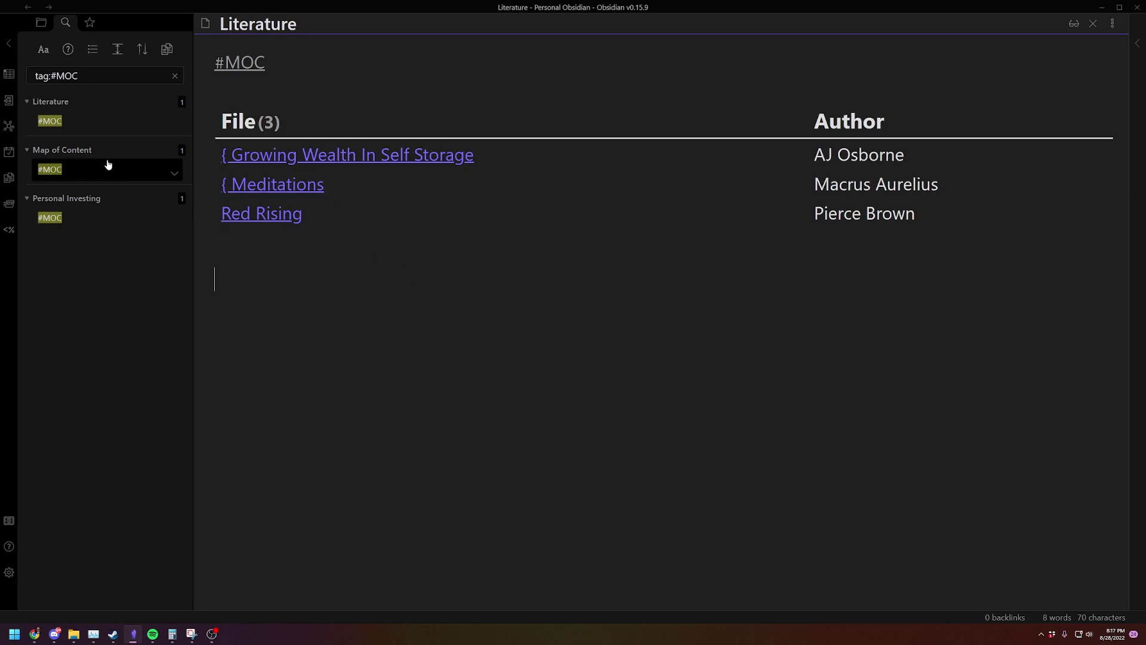
- Clear the search and open the Second New Fleeting note from the File Explorer
left_click(175, 76)
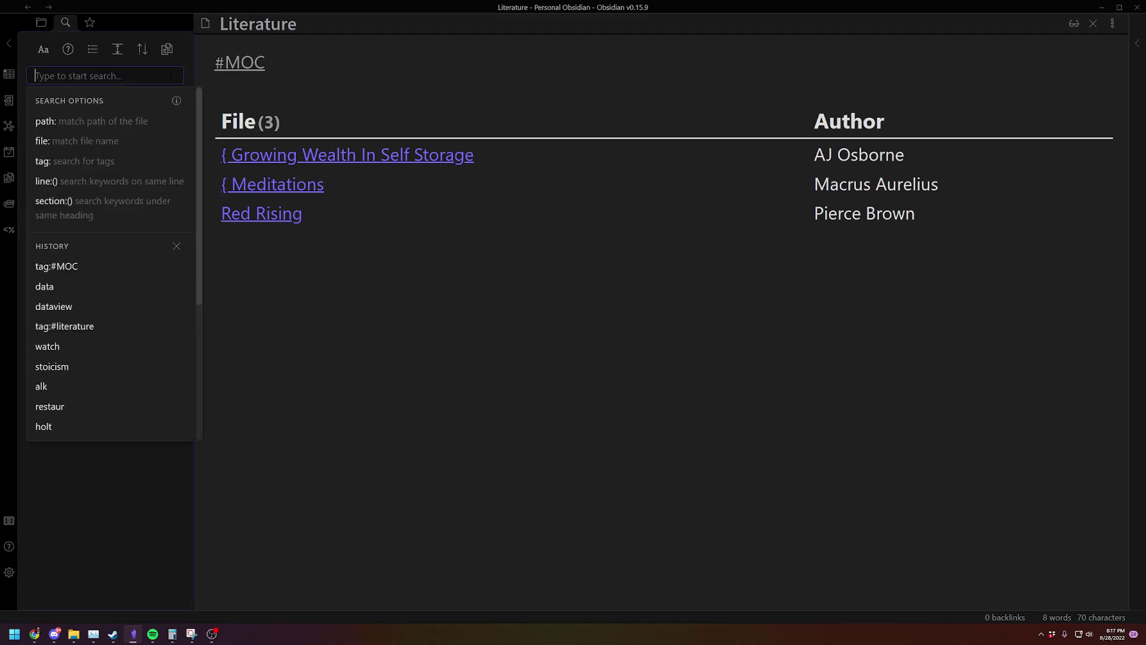
key("alt+Tab")
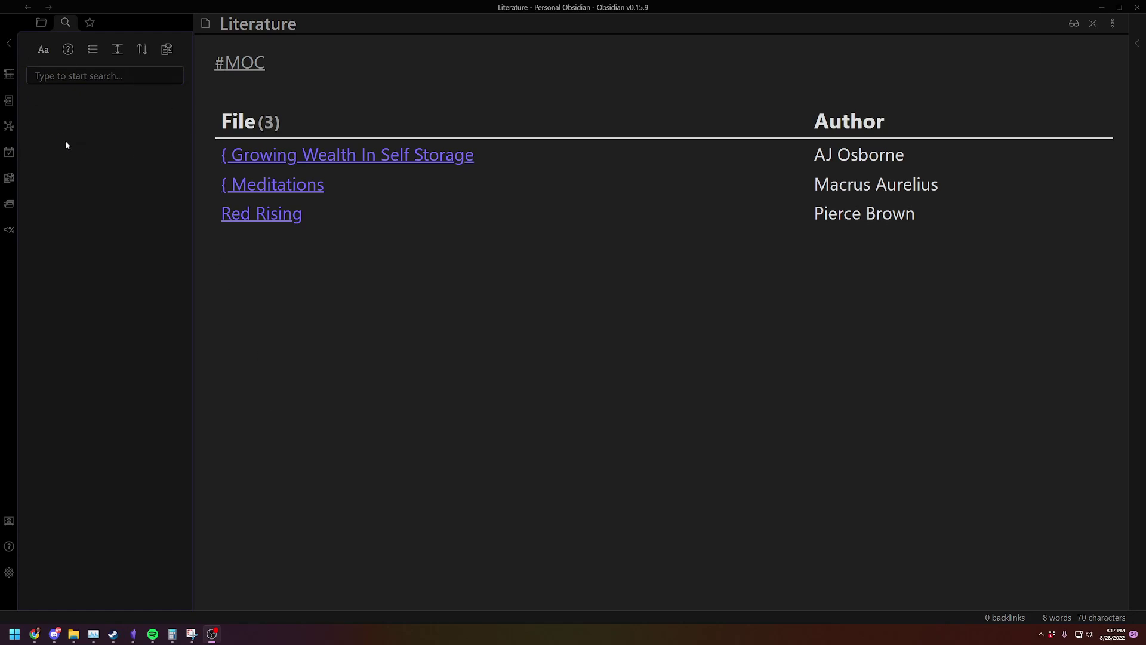
left_click(68, 49)
left_click(41, 23)
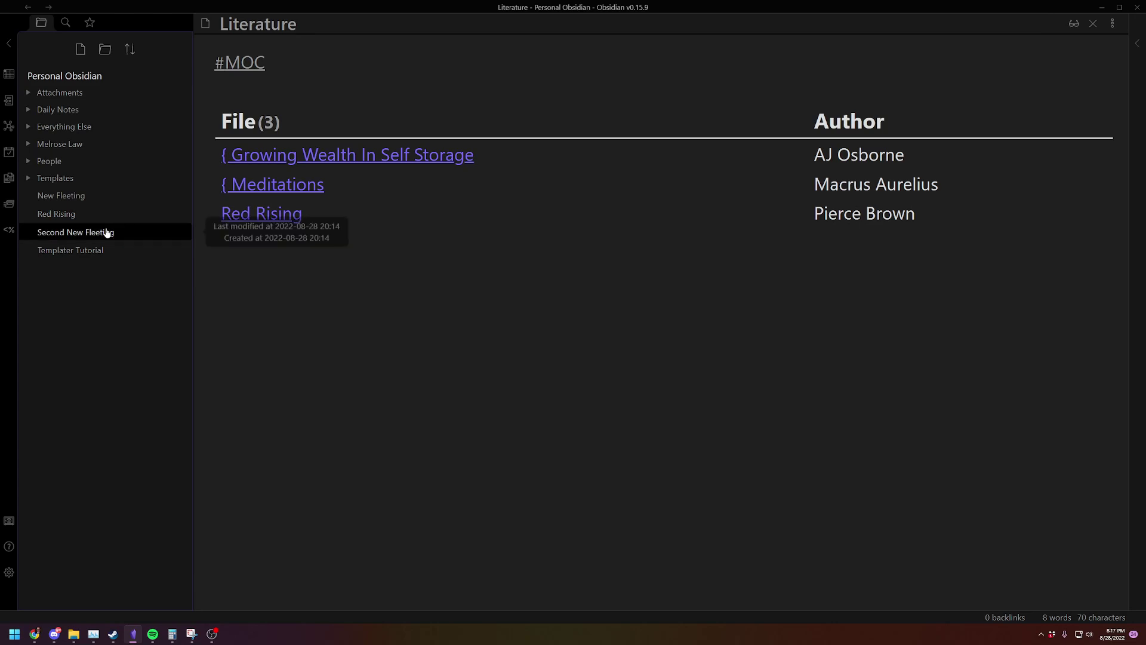
left_click(72, 233)
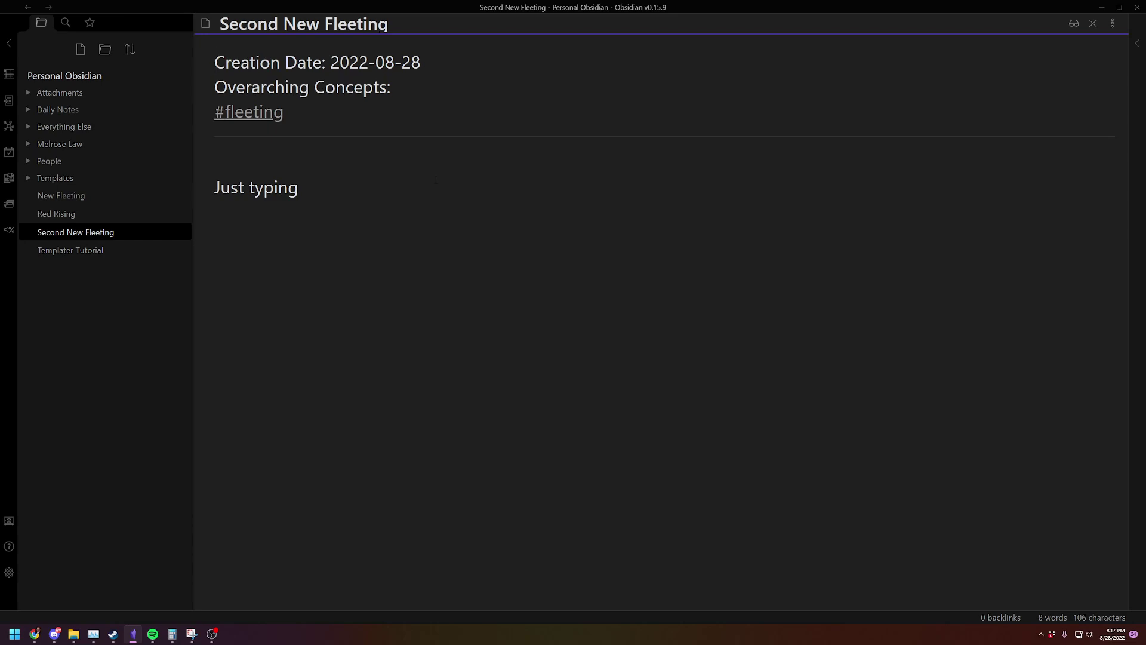
left_click(304, 231)
- Expand Templates and look through the Fleeting and Daily Note templates, ending on Literature
left_click(81, 178)
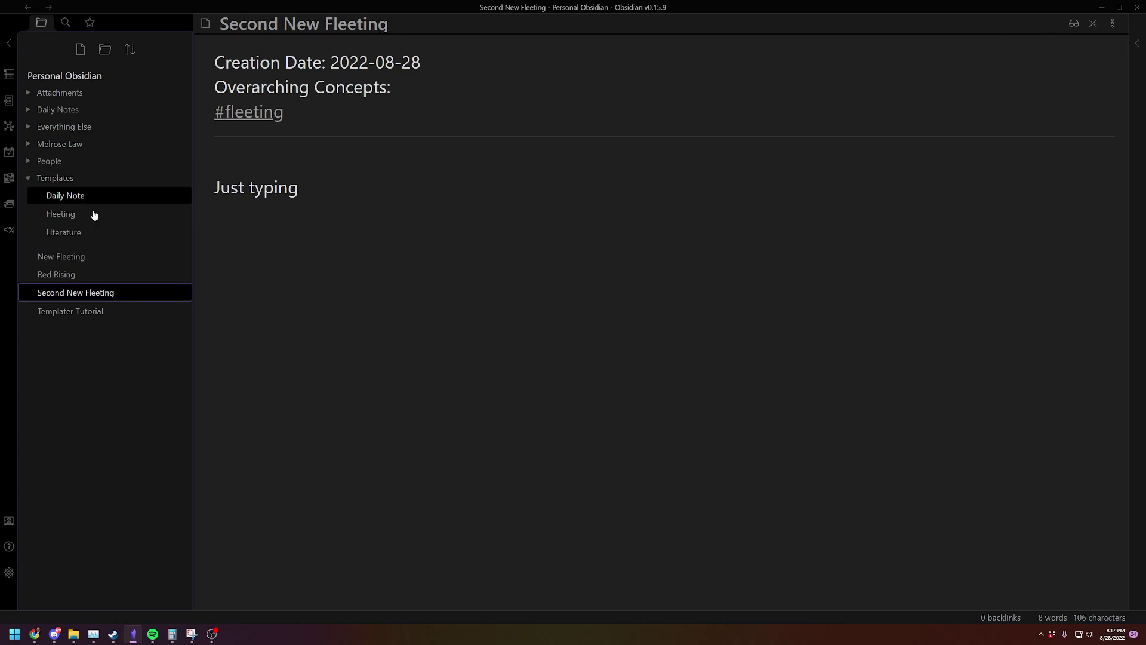
left_click(68, 231)
left_click(71, 219)
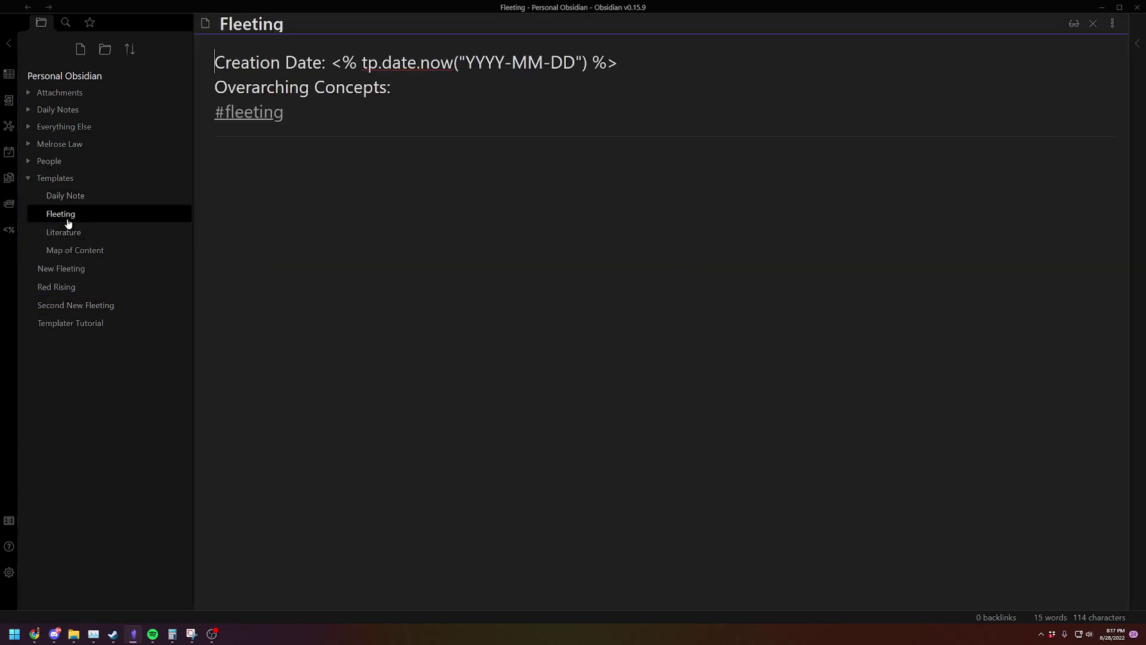
left_click(97, 197)
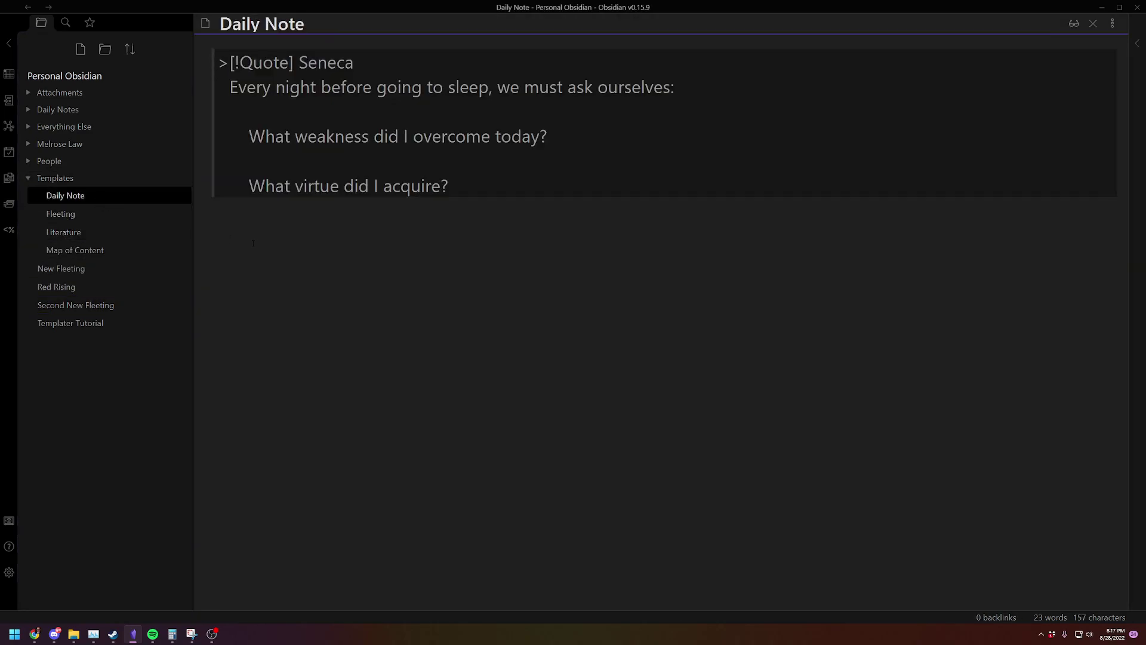
left_click(65, 216)
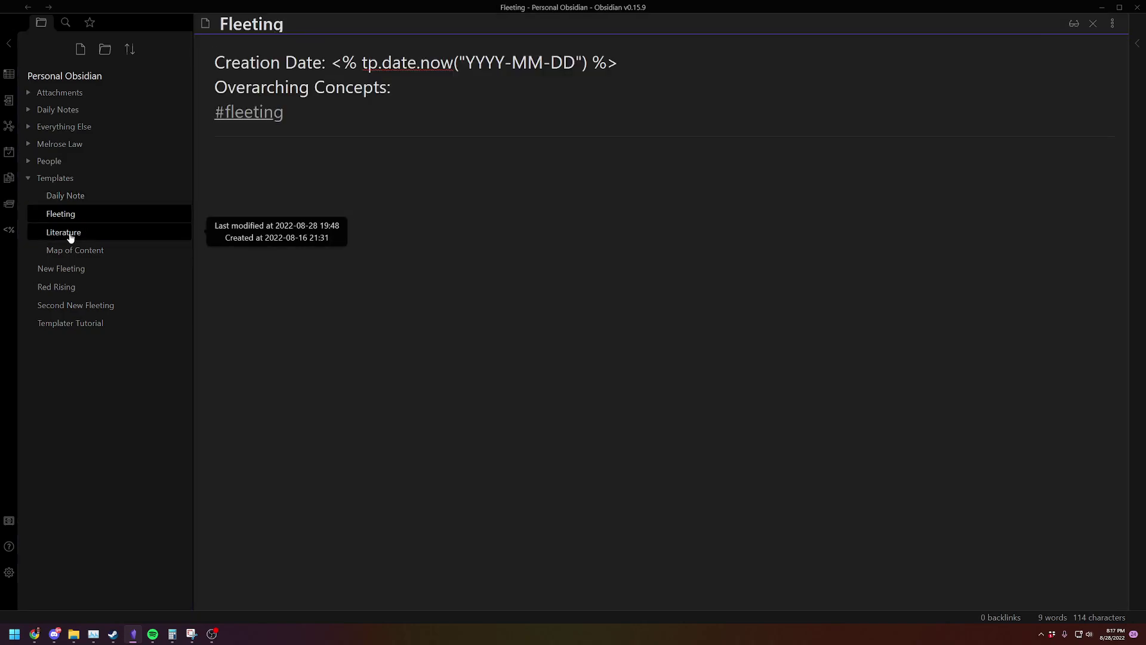
left_click(94, 200)
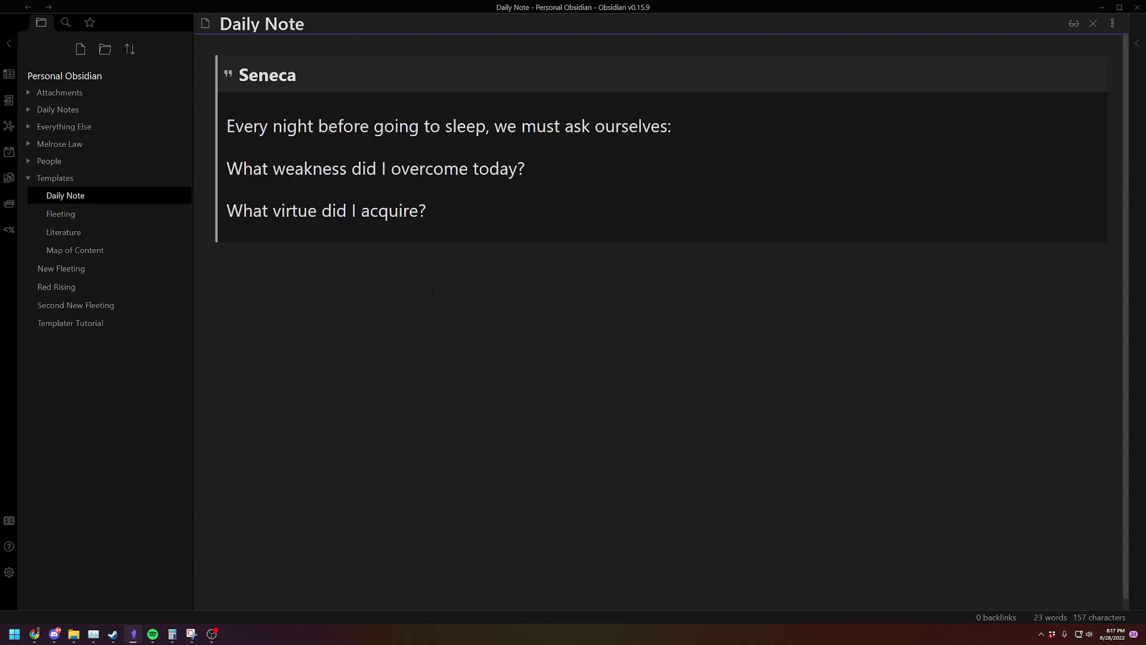
left_click(70, 232)
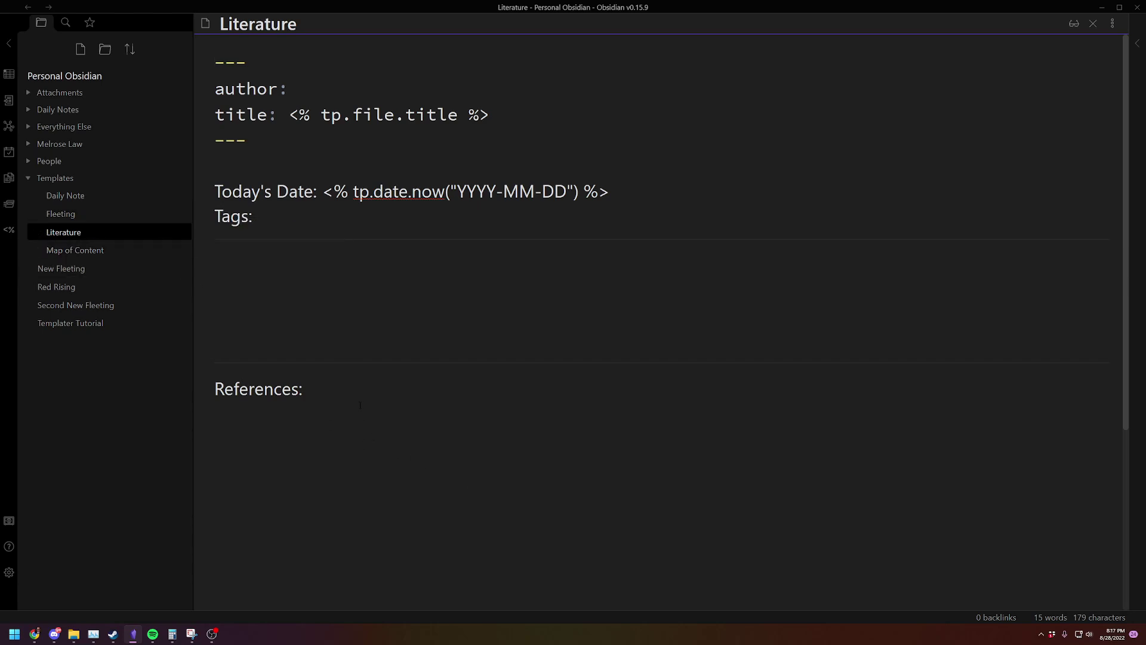
left_click(378, 393)
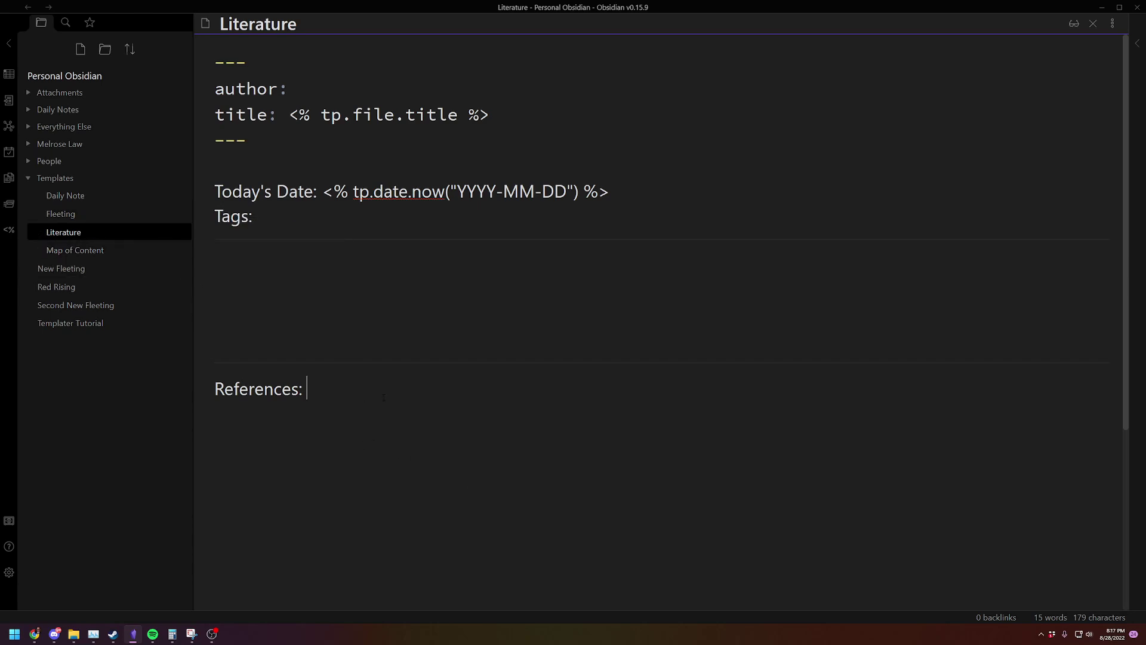